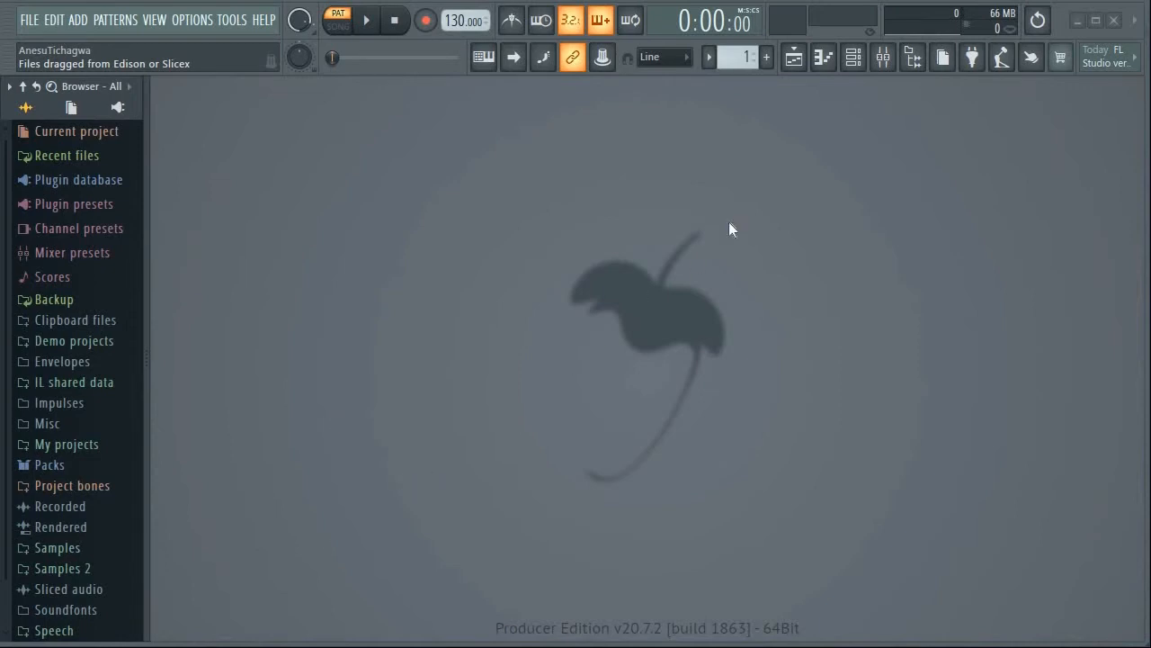
- Paint Pattern 1 clips in the playlist over bars 1–12 on Track 1 and bars 2–5 and 9–12 on Track 2
left_click(797, 59)
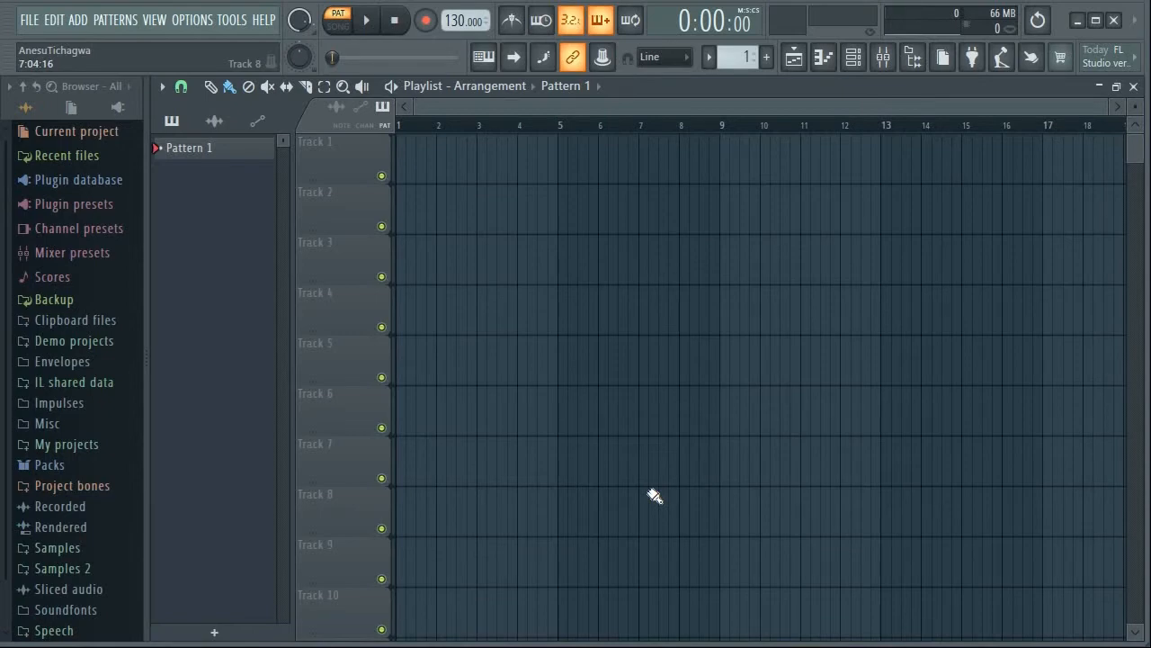
left_click_drag(404, 154, 877, 165)
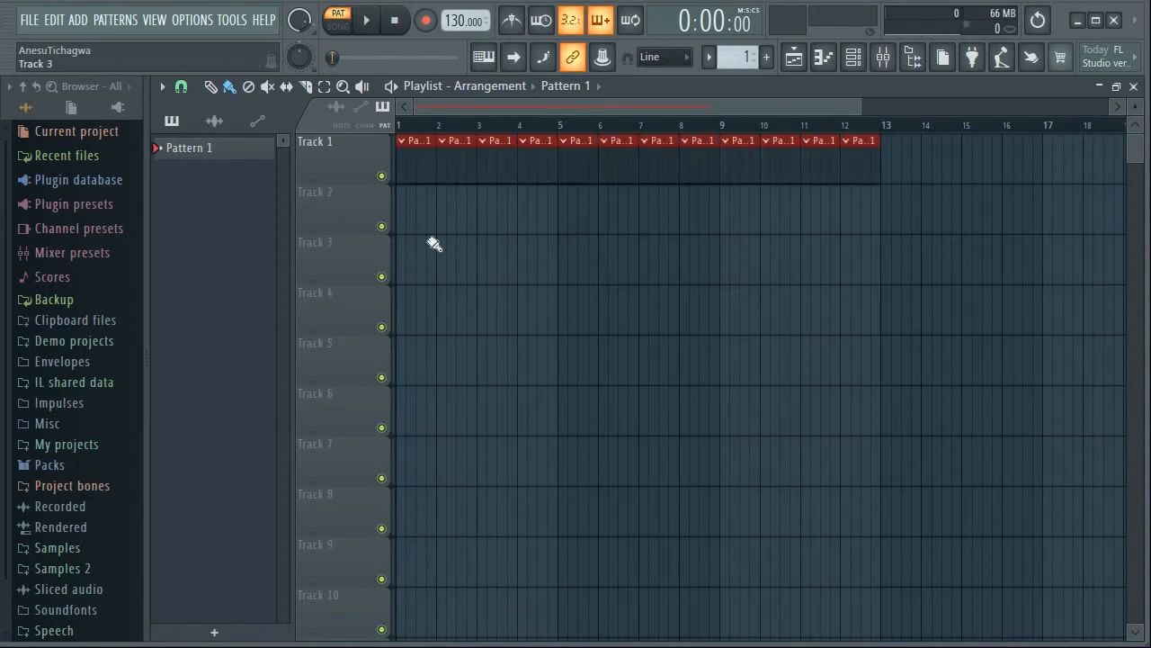
left_click_drag(444, 231, 585, 232)
left_click_drag(730, 219, 853, 220)
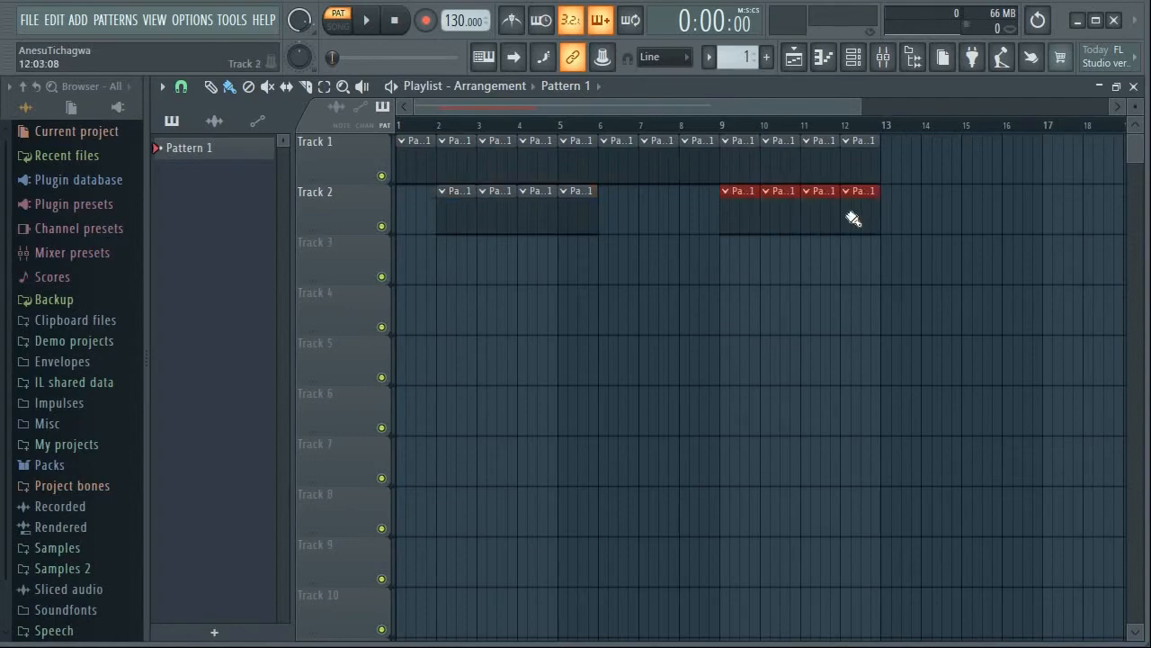
- Delete all the pattern clips from Tracks 1 and 2 and close the playlist
right_click(580, 225)
mouse_move(581, 225)
left_mouse_down()
mouse_move(688, 194)
mouse_move(891, 167)
mouse_move(426, 175)
left_mouse_up()
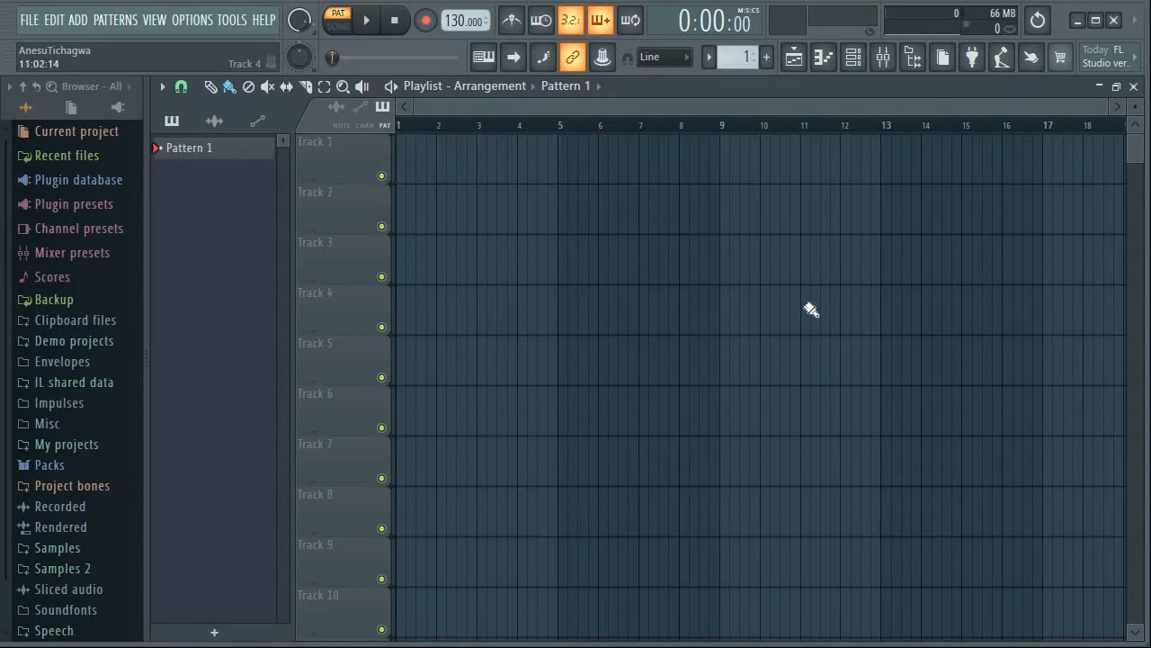
left_click(794, 58)
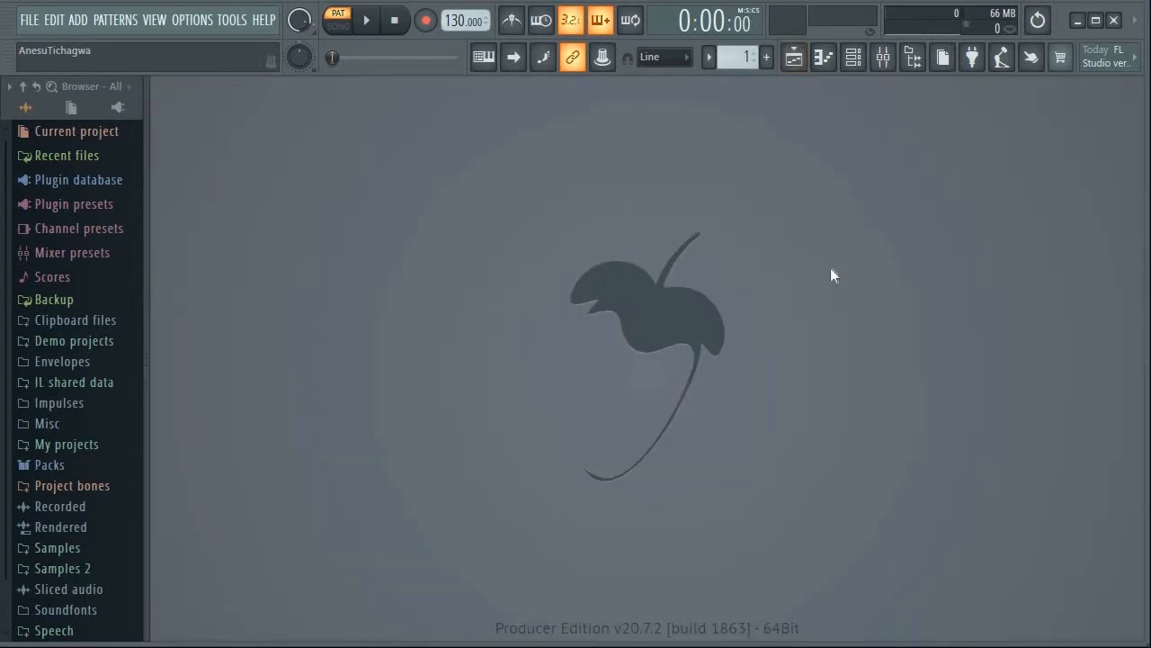
- Audition the keys around C5 in the 808 Kick piano roll, and close the piano roll
left_click(824, 60)
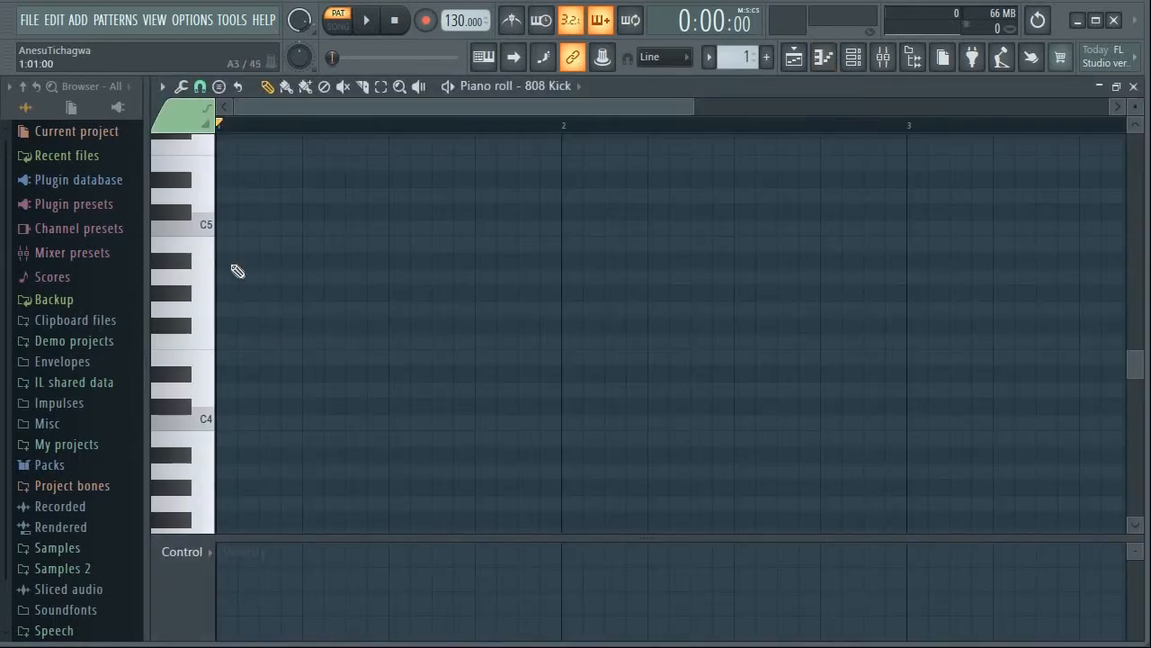
left_click(191, 239)
left_click(190, 238)
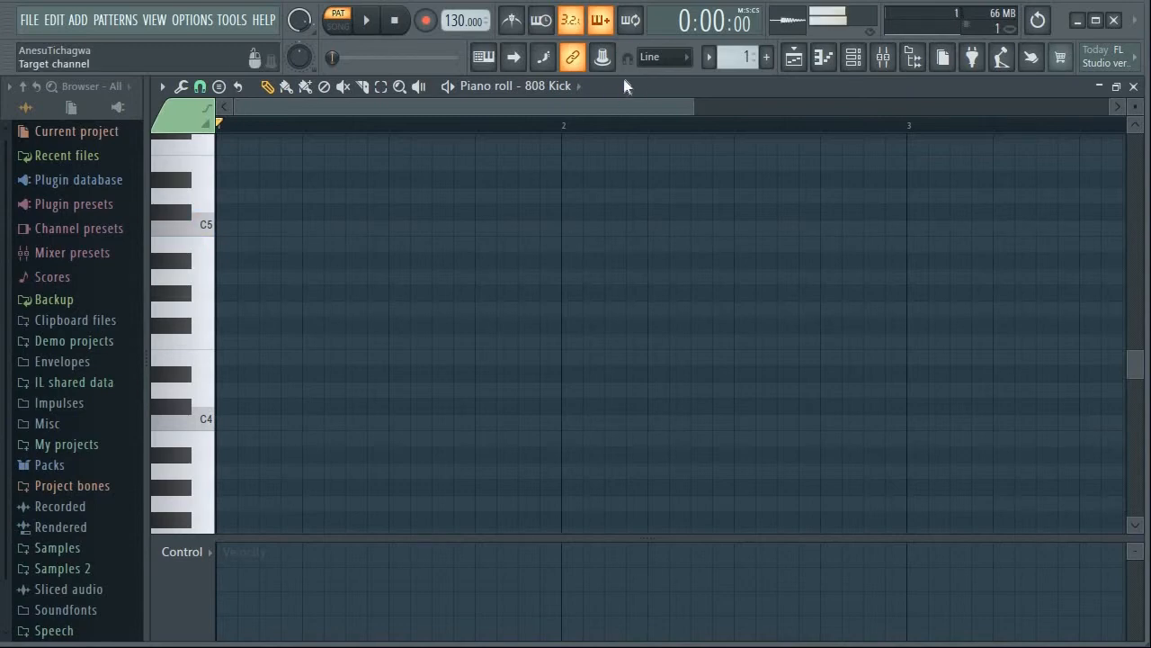
left_click(209, 233)
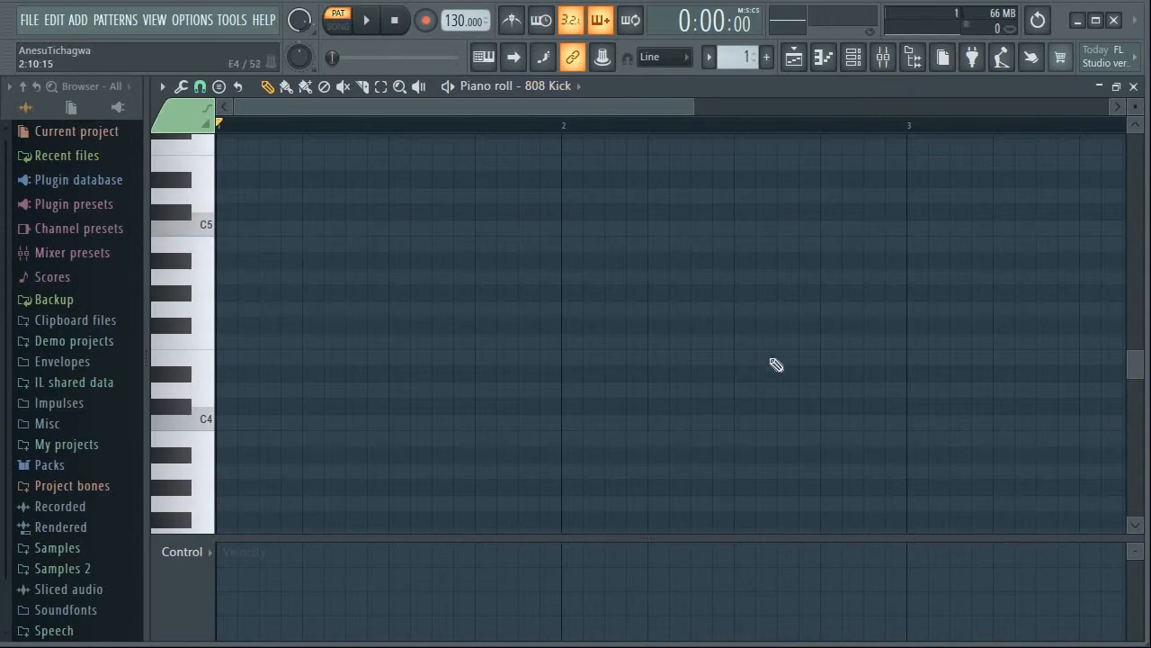
left_click(825, 59)
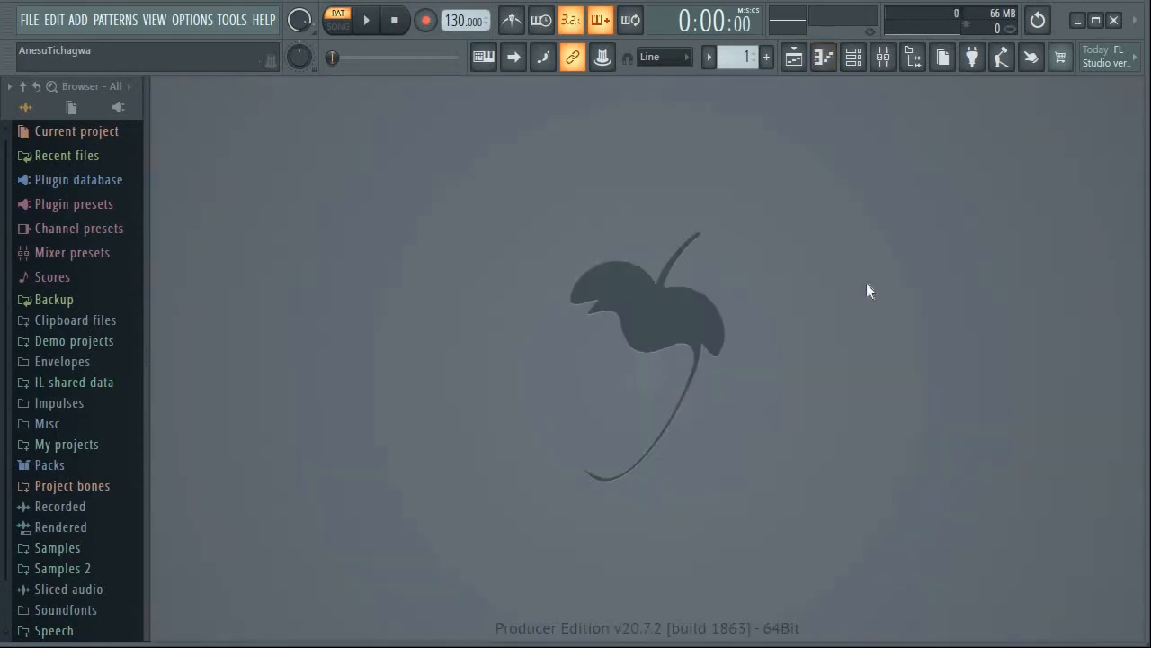
- Program a basic beat in the channel rack with 808 Kick on steps 1 and 9 and 808 Snare on steps 5 and 13
left_click(856, 63)
left_click_drag(779, 468, 719, 264)
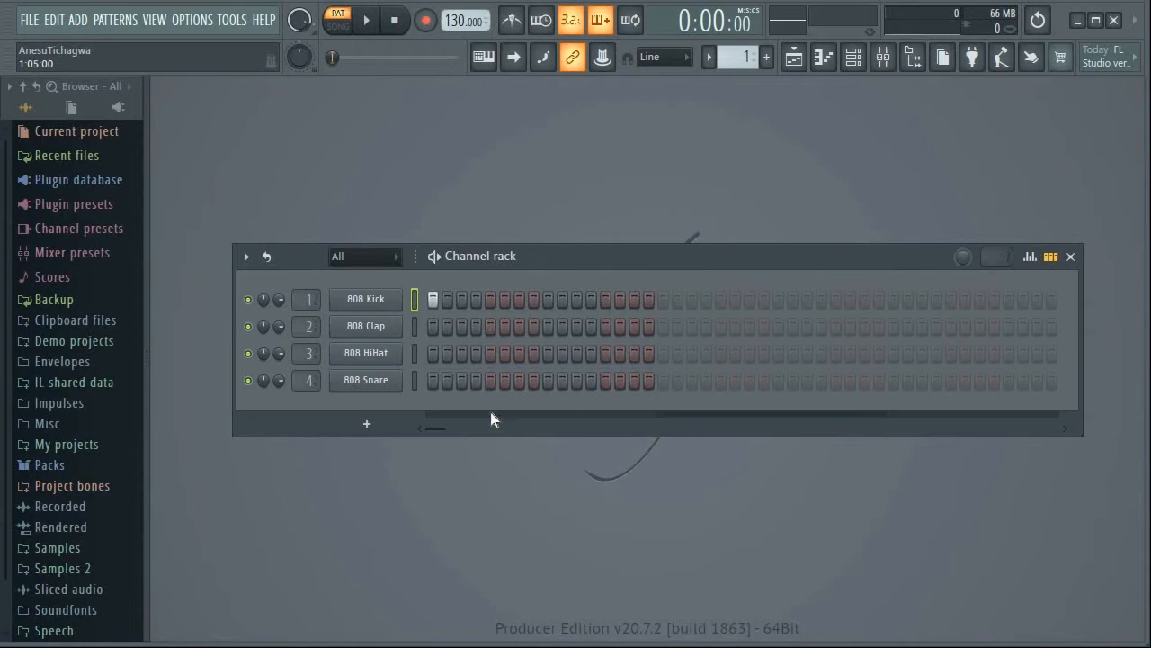
left_click(490, 379)
left_click(547, 297)
left_click(604, 380)
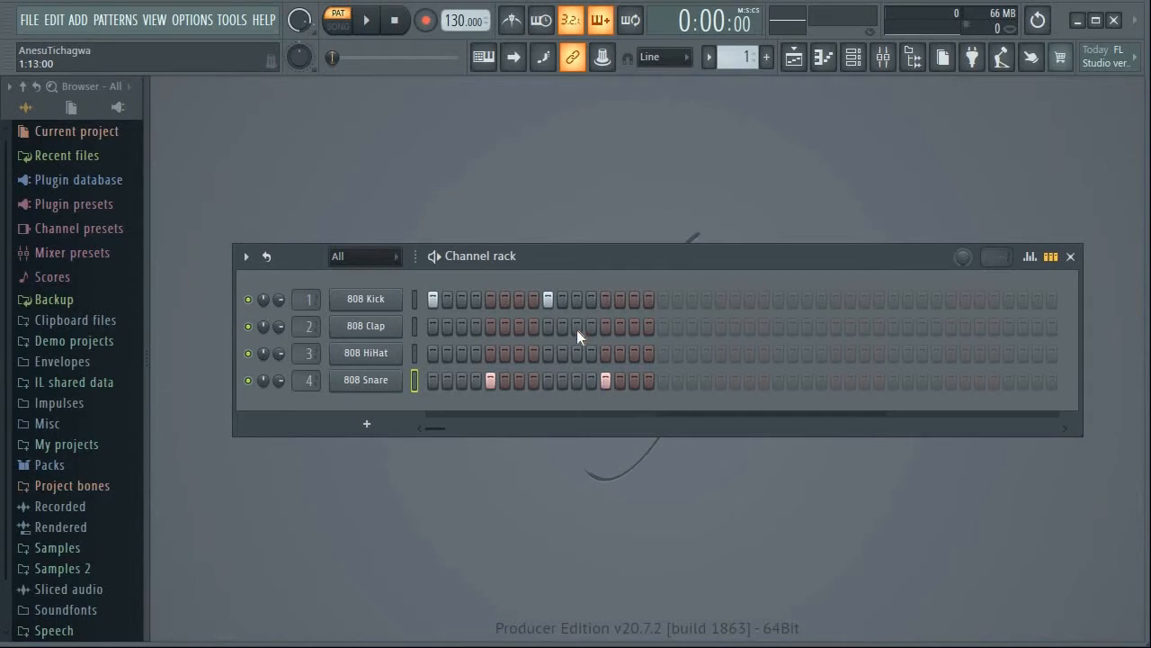
- Clear all the kick and snare steps and close the channel rack
left_click(547, 299)
left_click(488, 381)
left_click(434, 303)
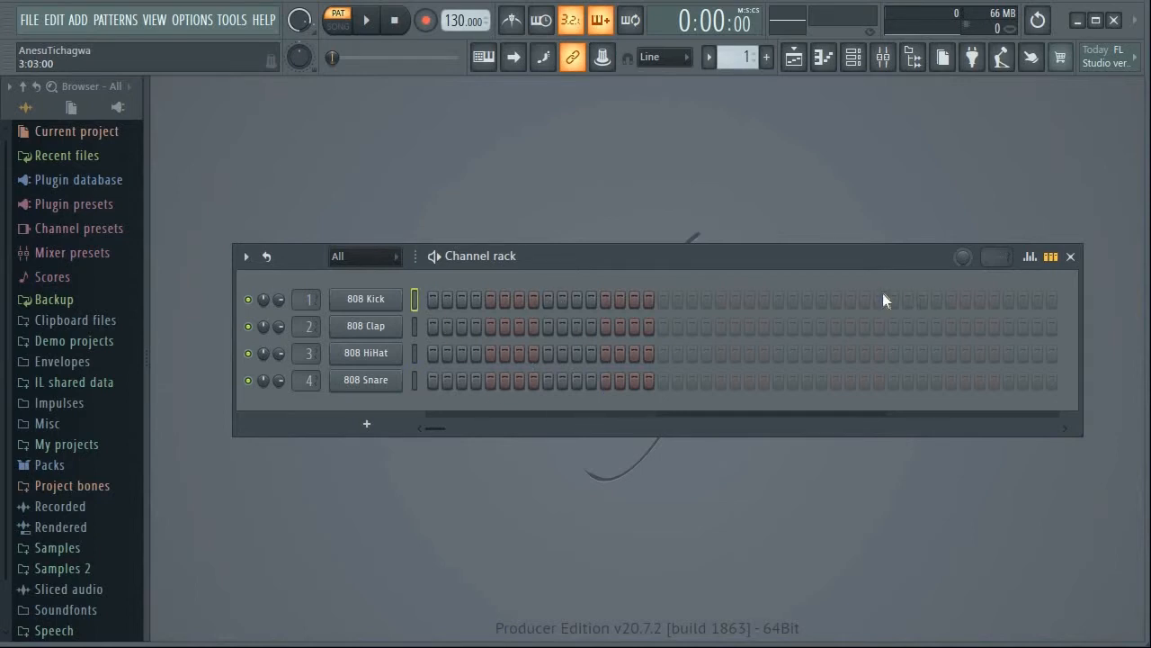
left_click(1071, 256)
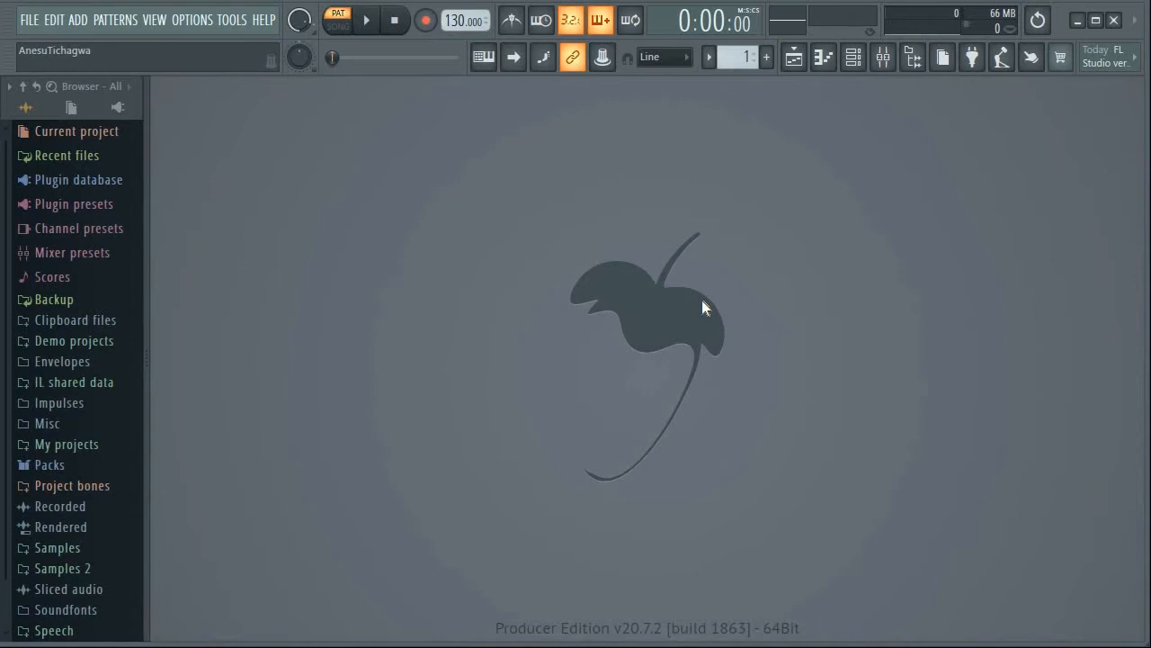
- Insert an FL Keys instrument channel at the 808 Snare position in the channel rack
left_click(825, 59)
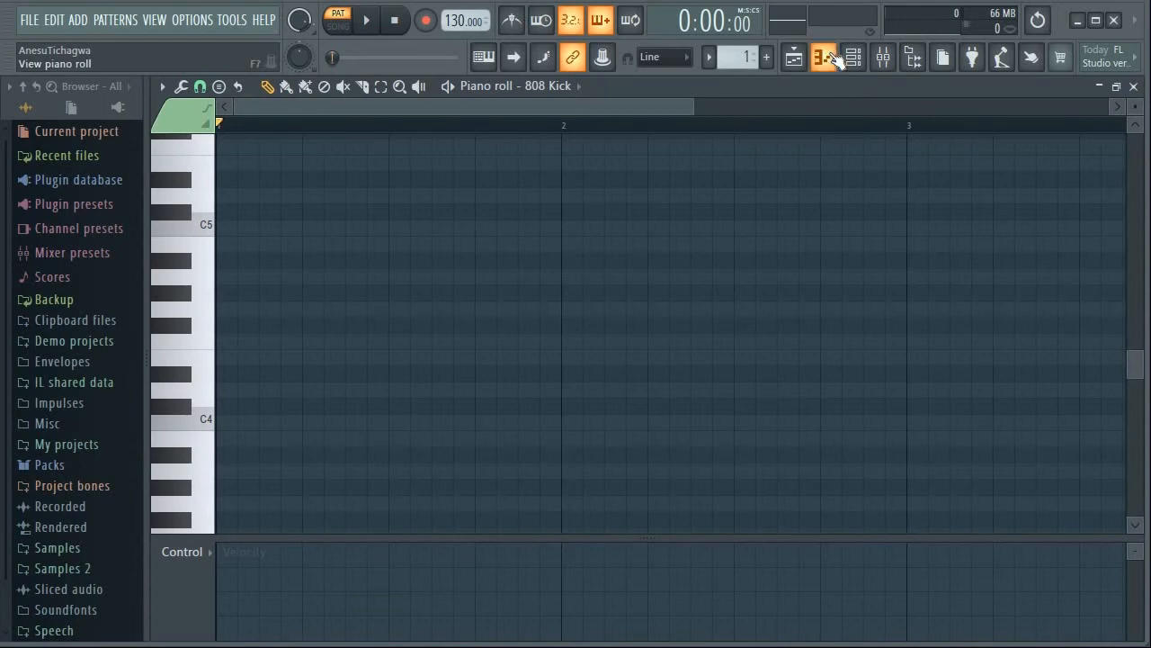
left_click(825, 56)
left_click(854, 59)
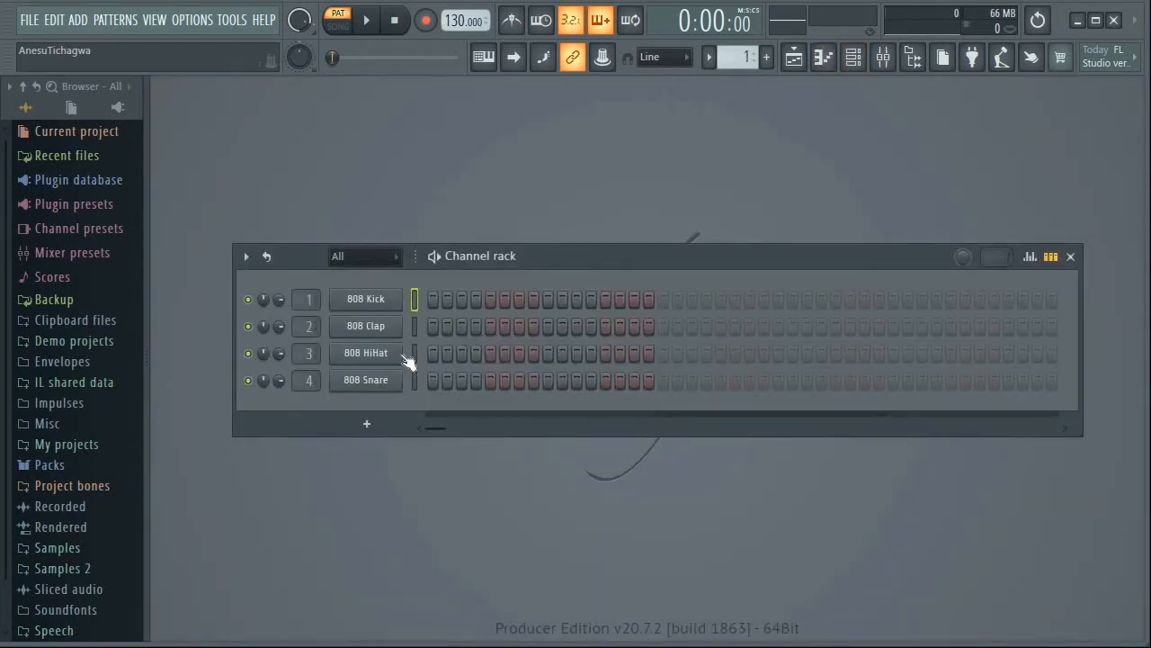
right_click(373, 385)
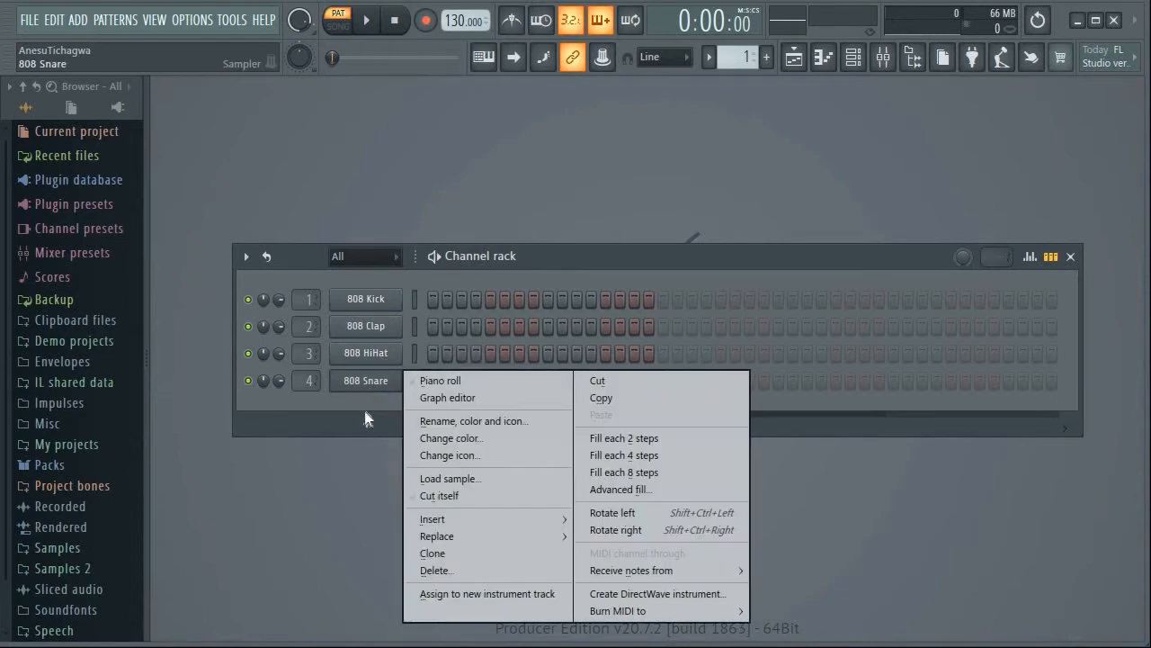
mouse_move(418, 519)
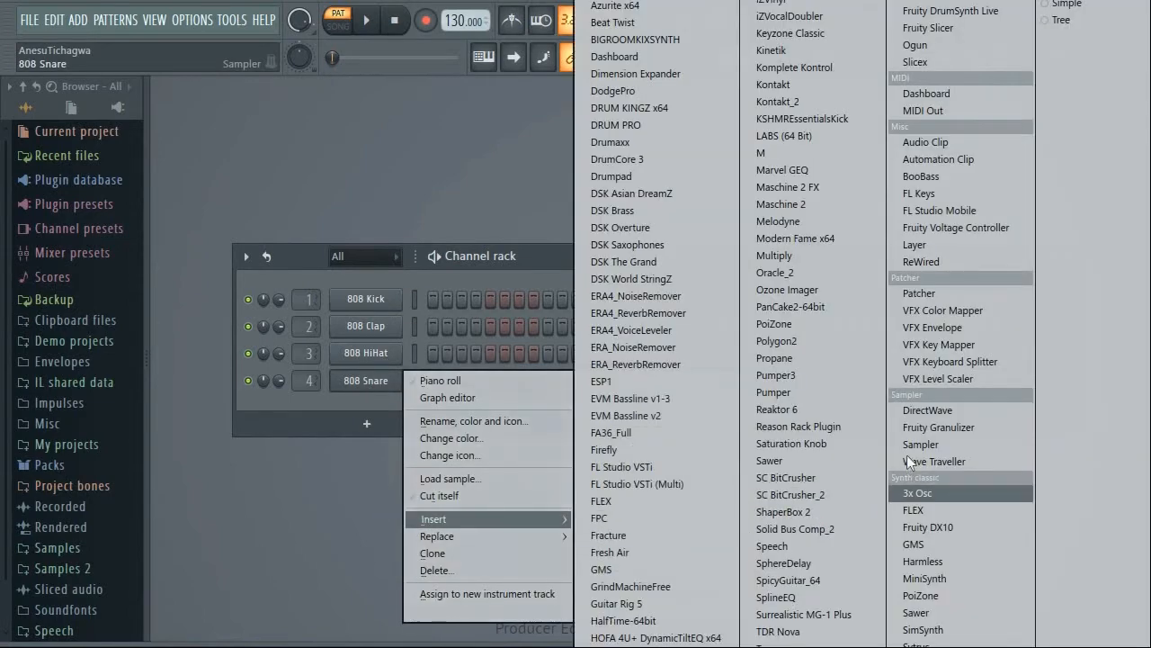
left_click(920, 194)
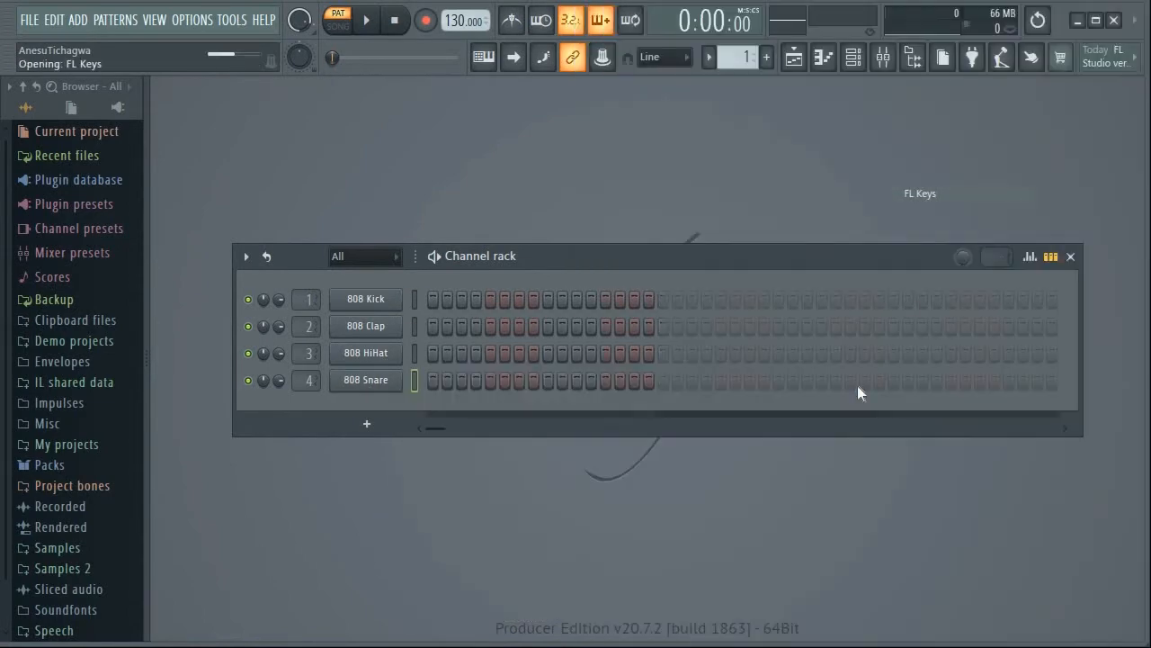
- Audition a note on the FL Keys keyboard and close the instrument window
left_click(518, 546)
left_click(519, 546)
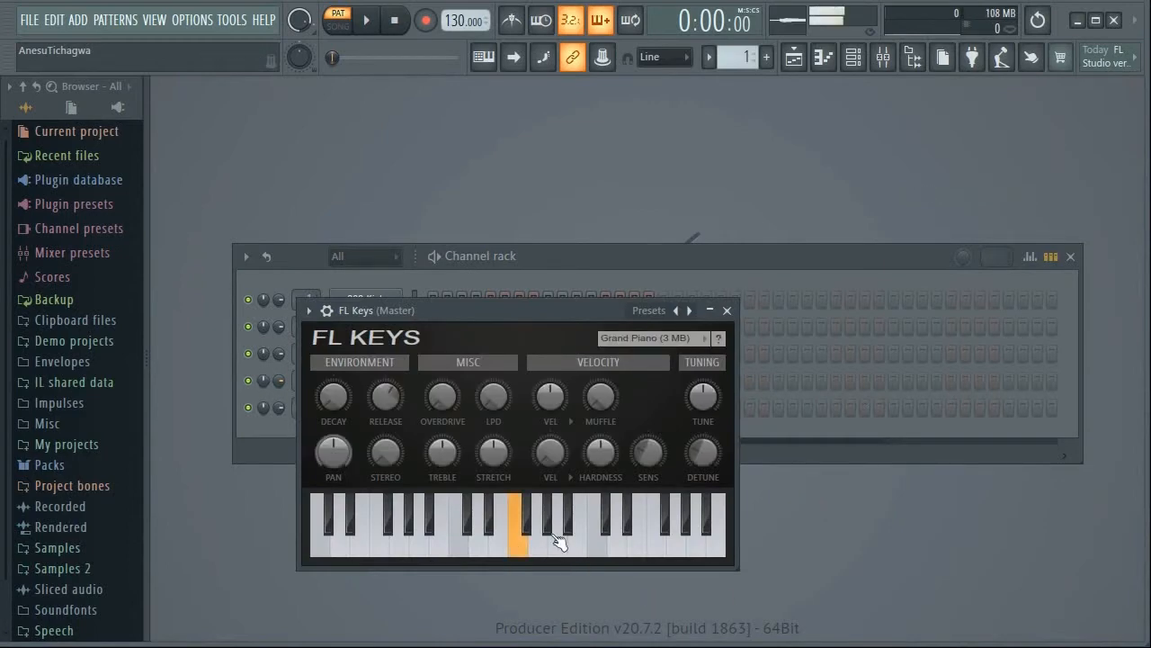
left_click(726, 310)
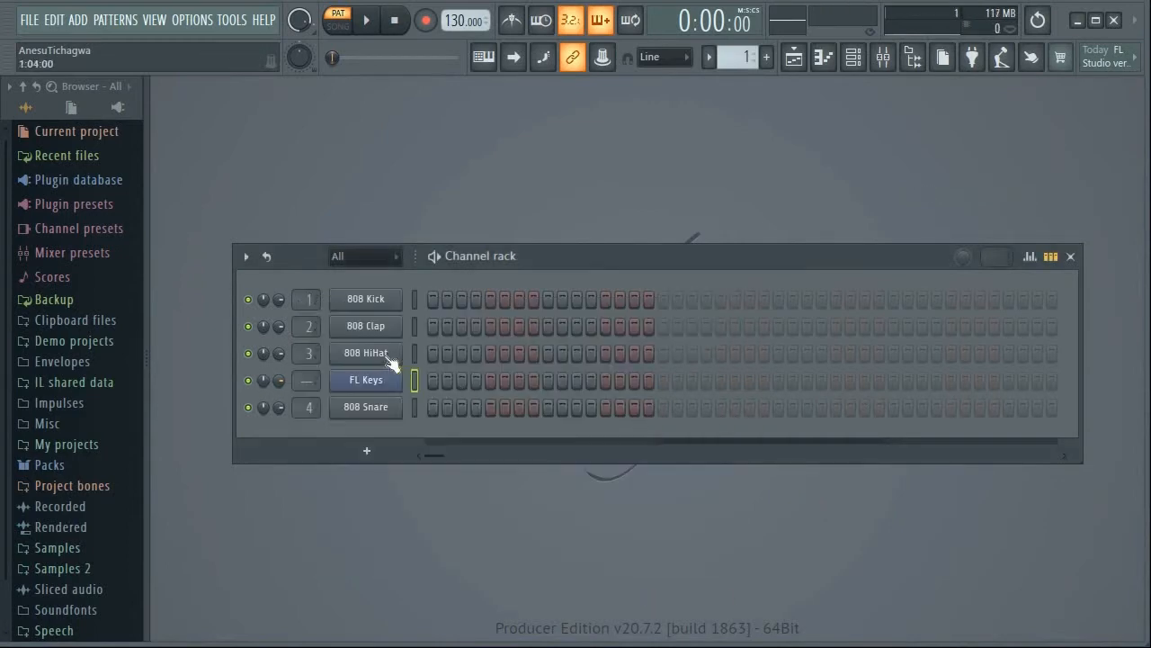
- Route the FL Keys channel to a free mixer track
left_click(349, 387)
left_click(309, 311)
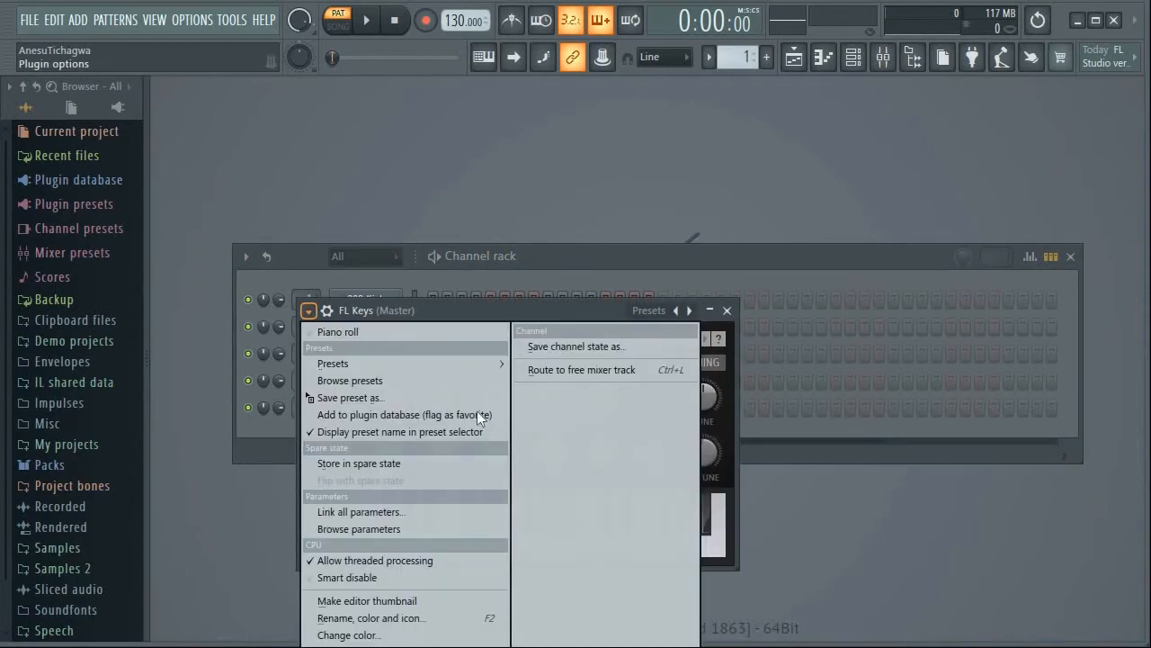
left_click(532, 375)
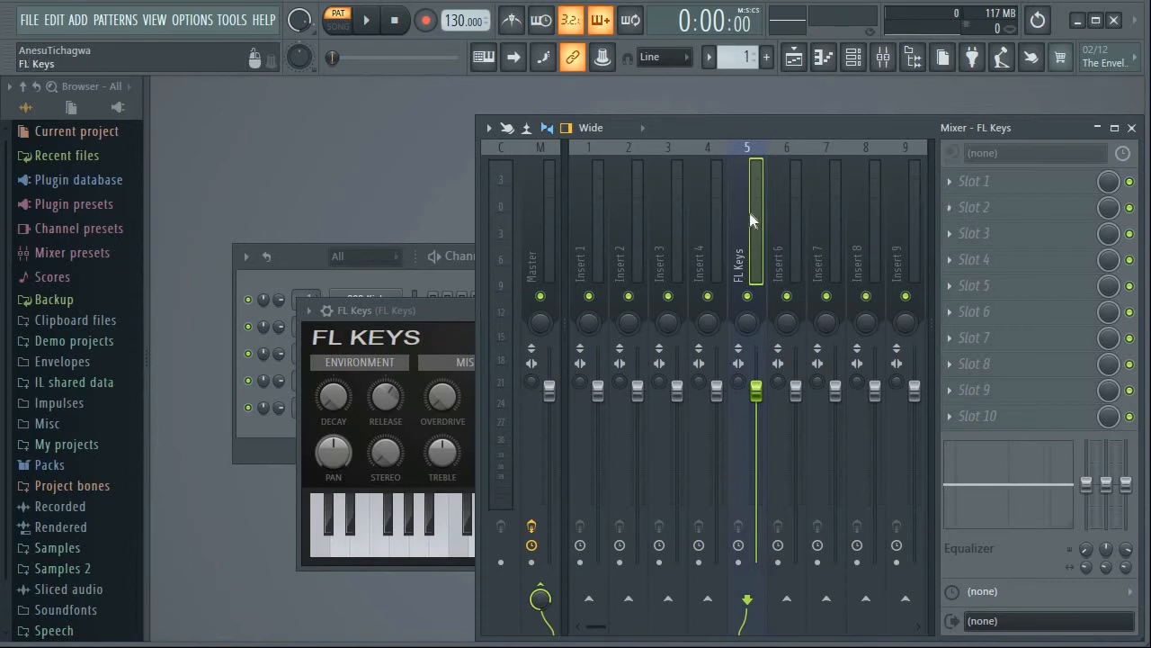
- Load Fruity Reeverb into effect slot 2 of the FL Keys mixer track
left_click(956, 208)
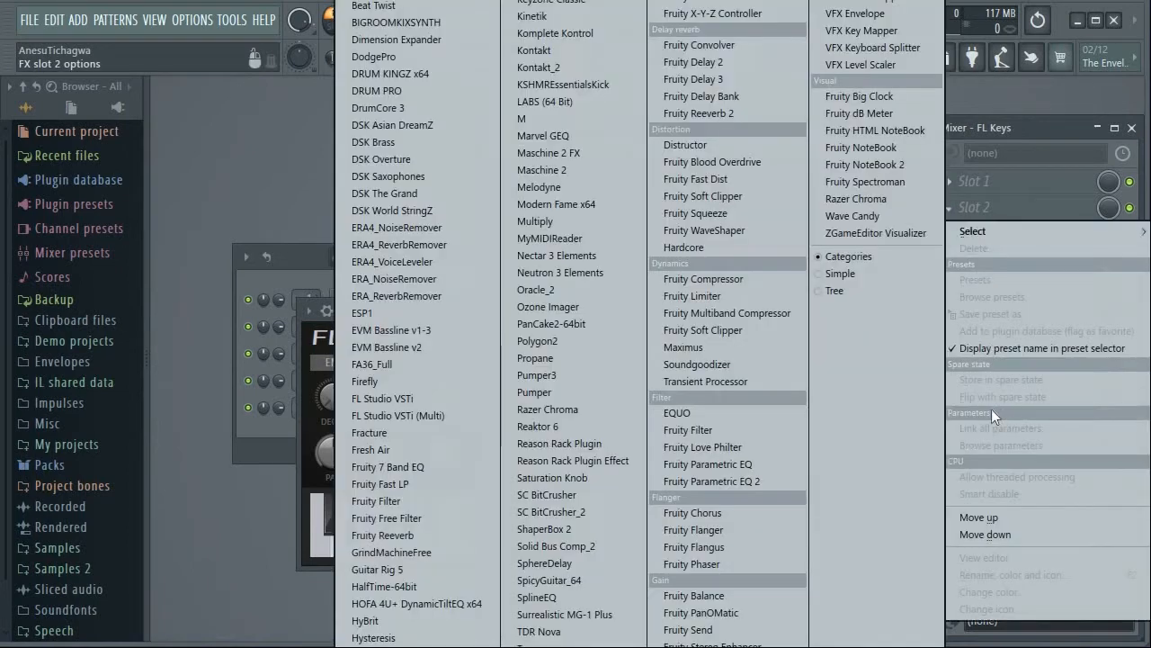
mouse_move(971, 234)
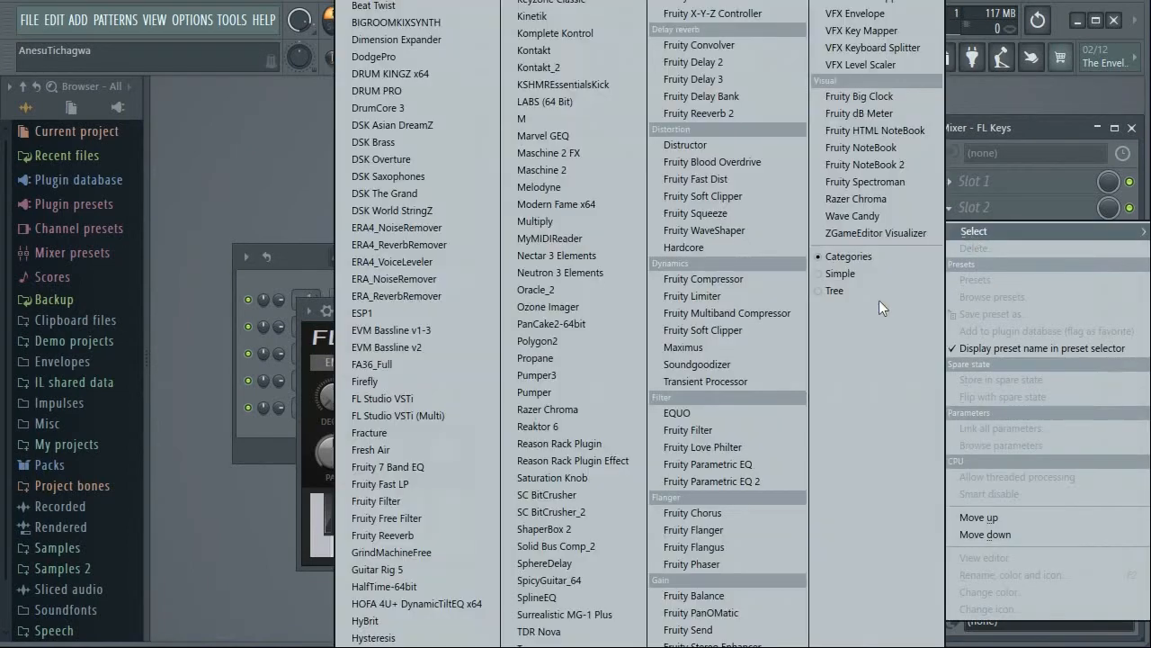
left_click(433, 537)
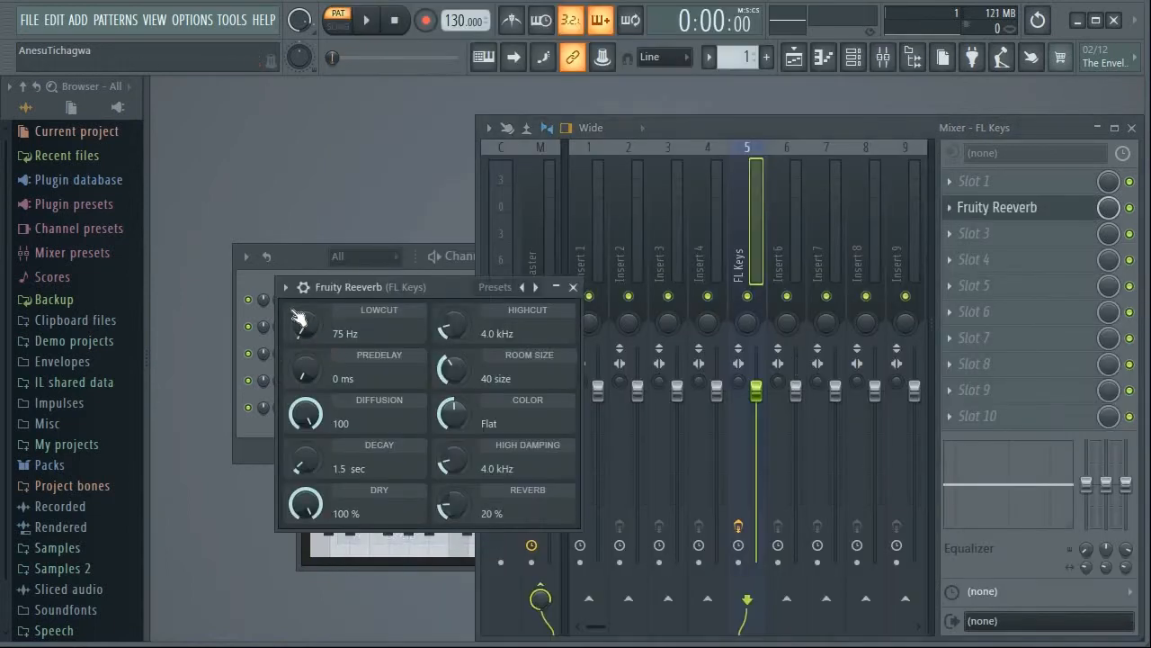
- Apply the Large Hall preset to Fruity Reeverb and lower the mix level of its effect slot
left_click(285, 287)
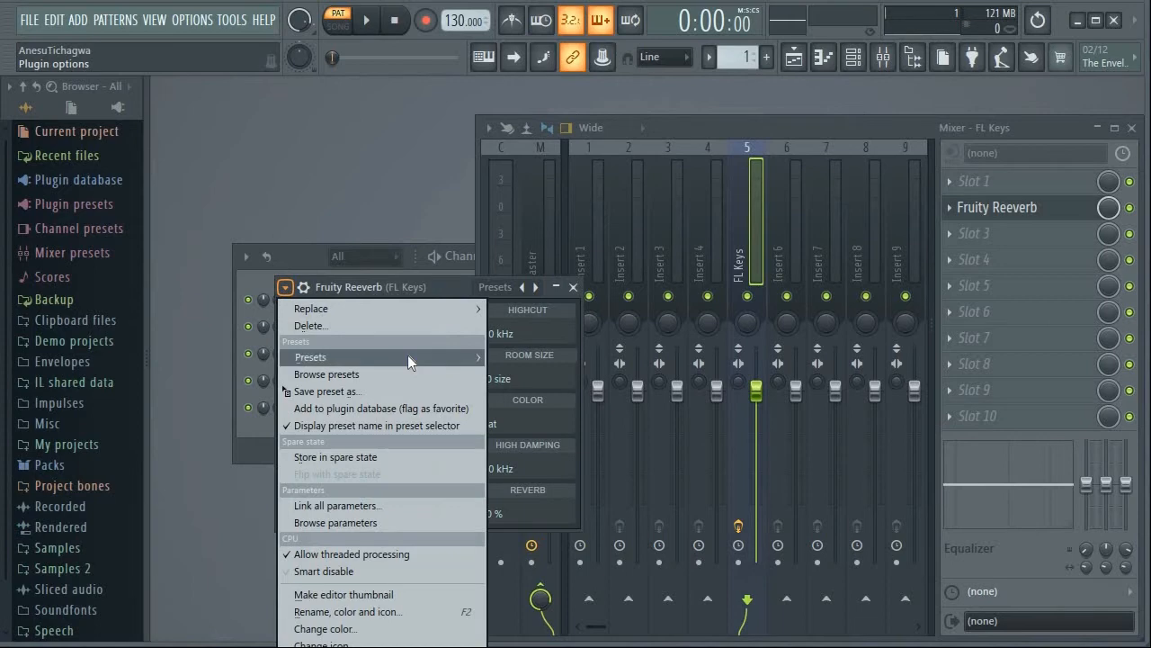
mouse_move(407, 358)
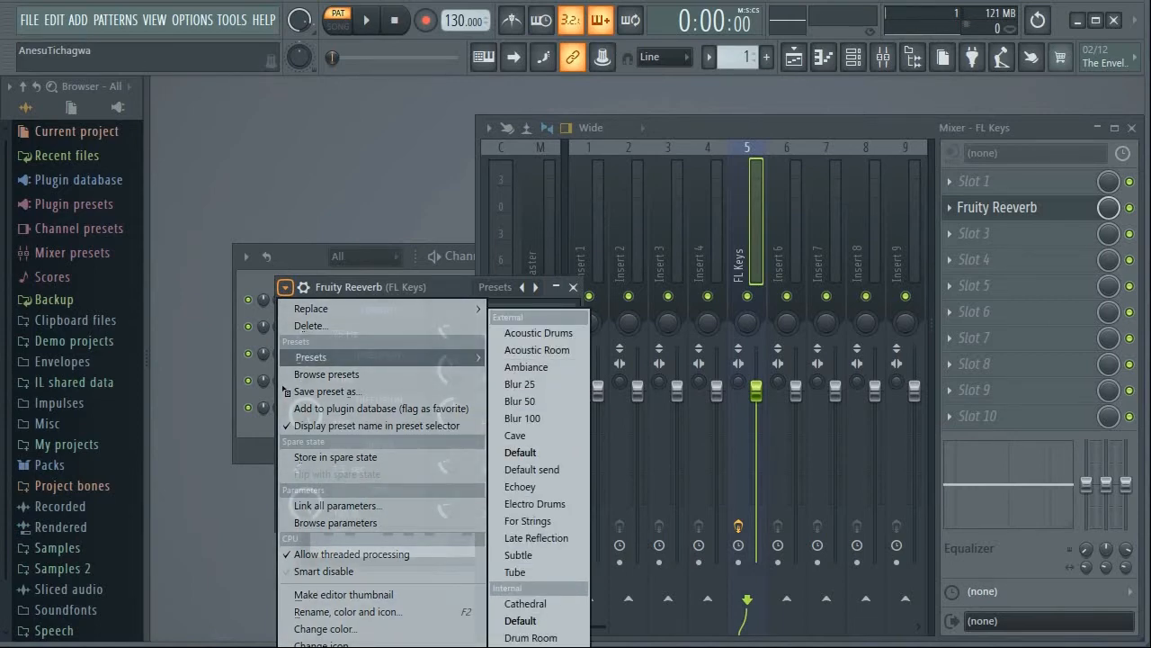
left_click(530, 646)
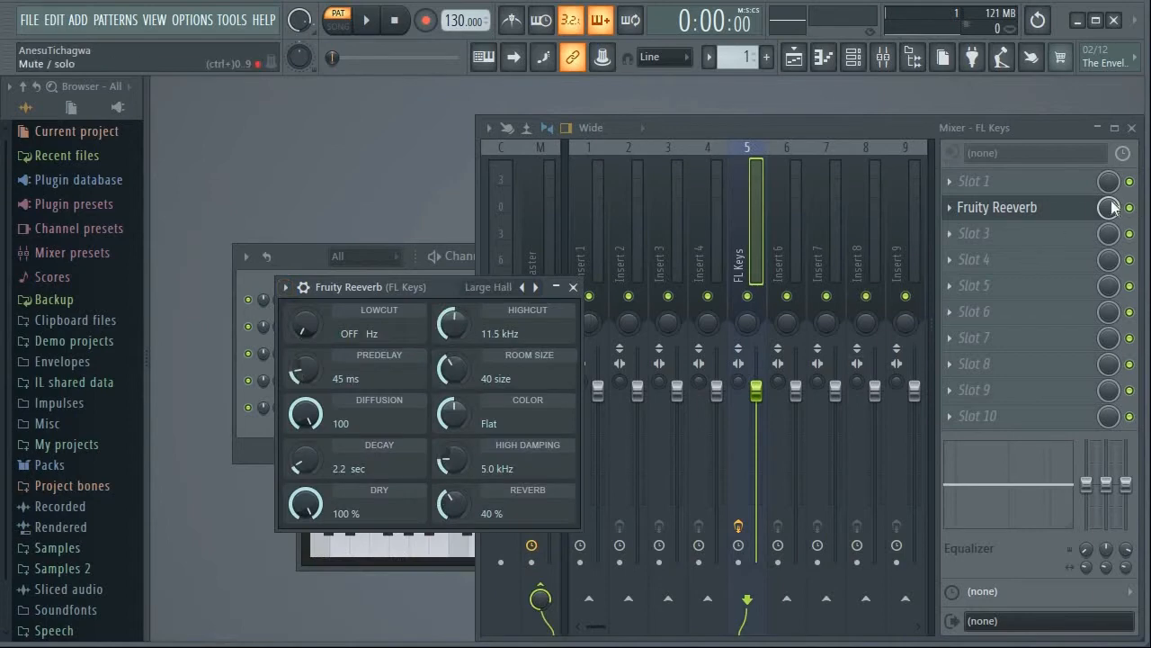
left_click_drag(1110, 208, 1110, 256)
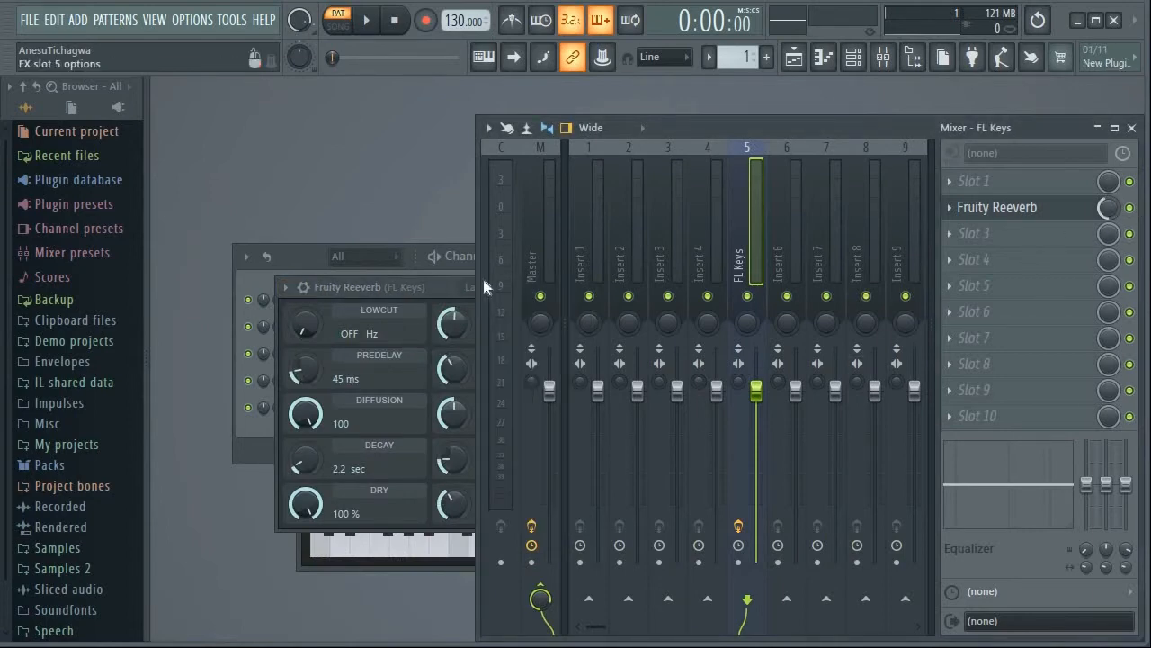
- Draw an A3 note 10 steps long at the start of bar 1 in the FL Keys piano roll
left_click(294, 255)
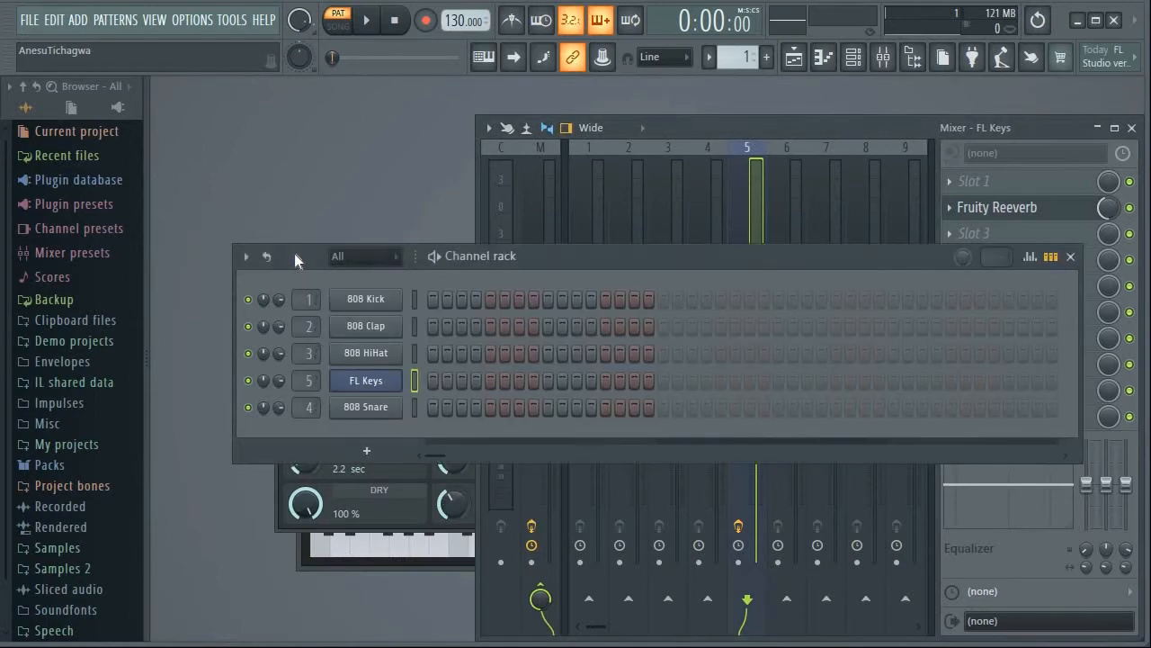
left_click(396, 382)
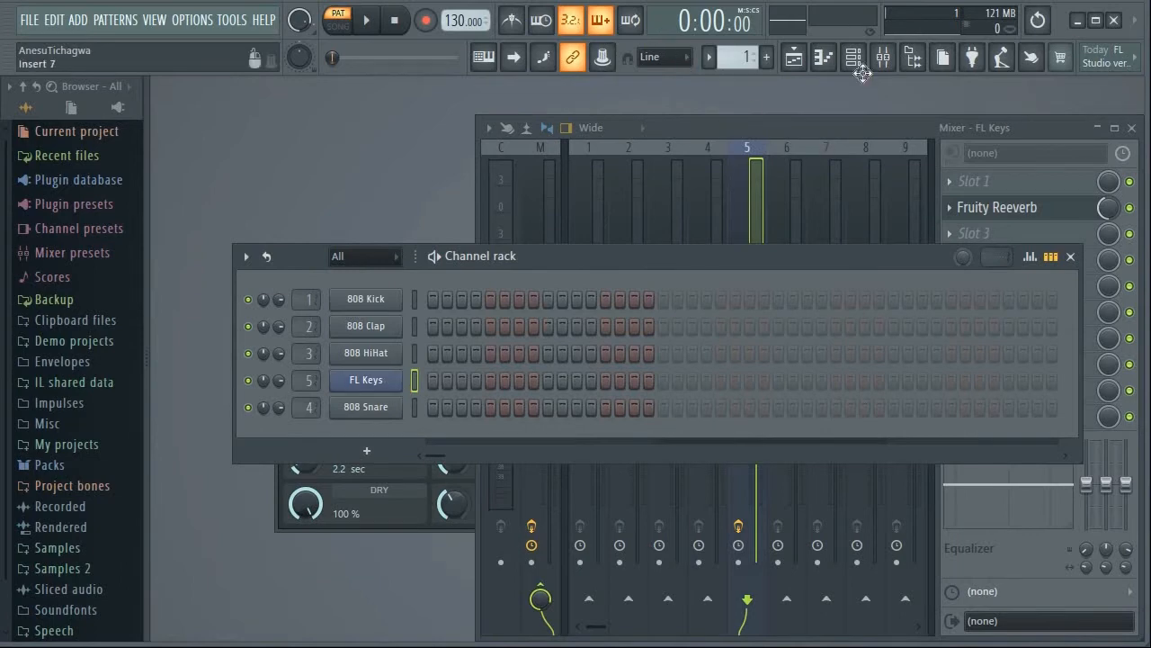
left_click(823, 57)
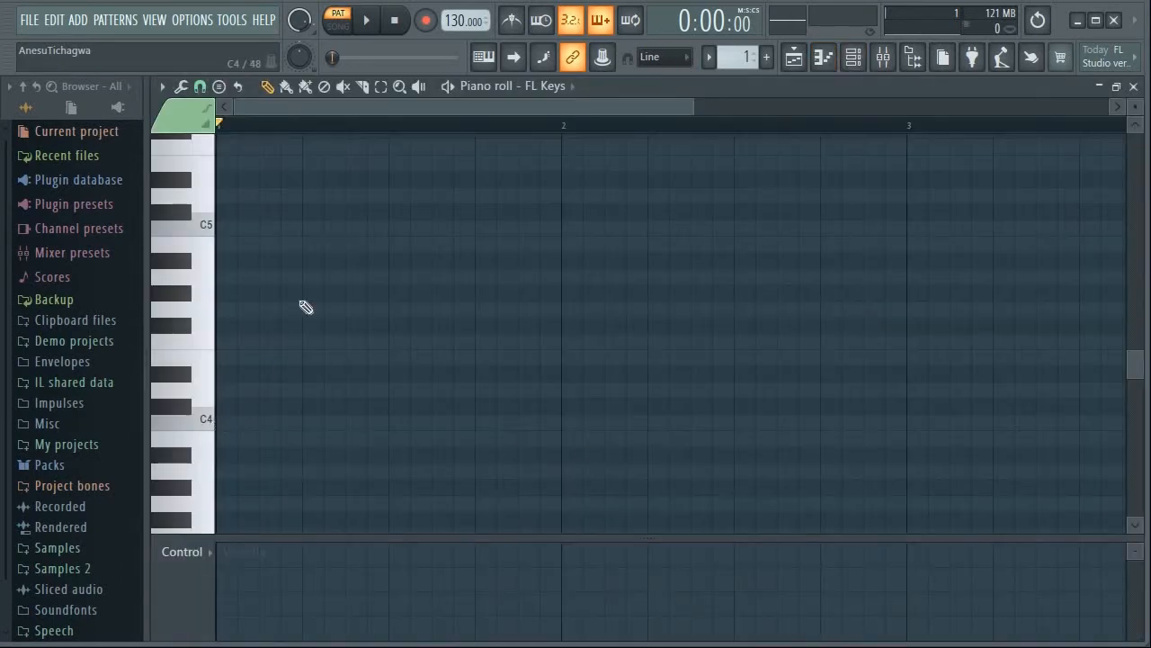
scroll(297, 387, "down", 2)
left_click(202, 345)
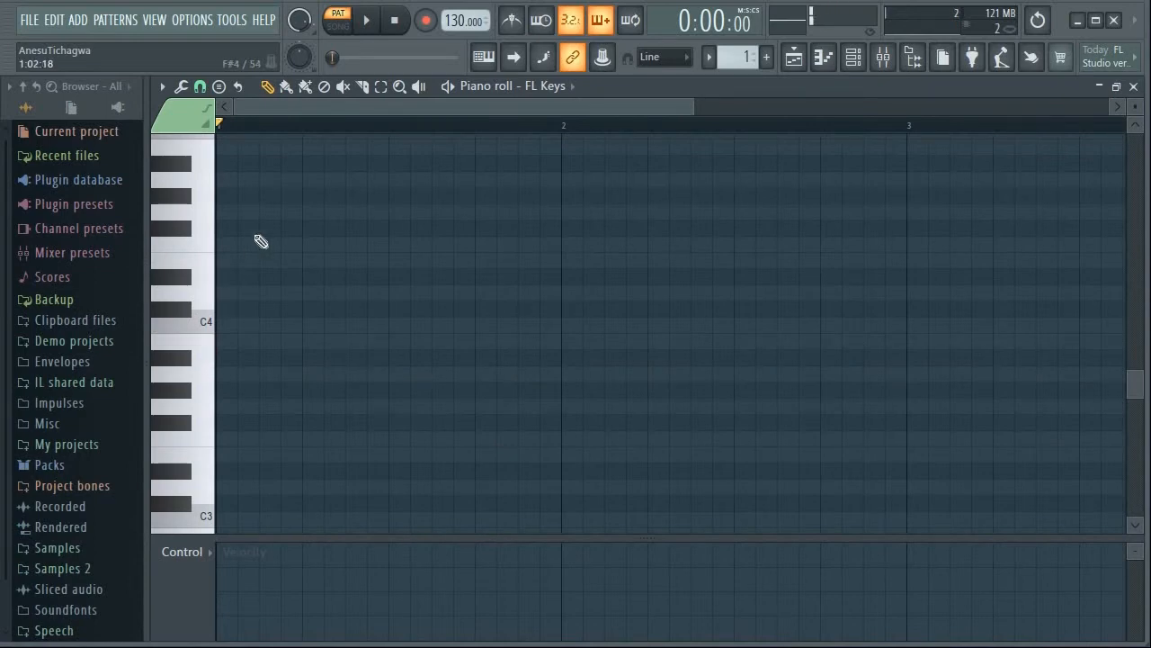
left_click(203, 380)
left_click(221, 376)
left_click_drag(258, 375, 435, 378)
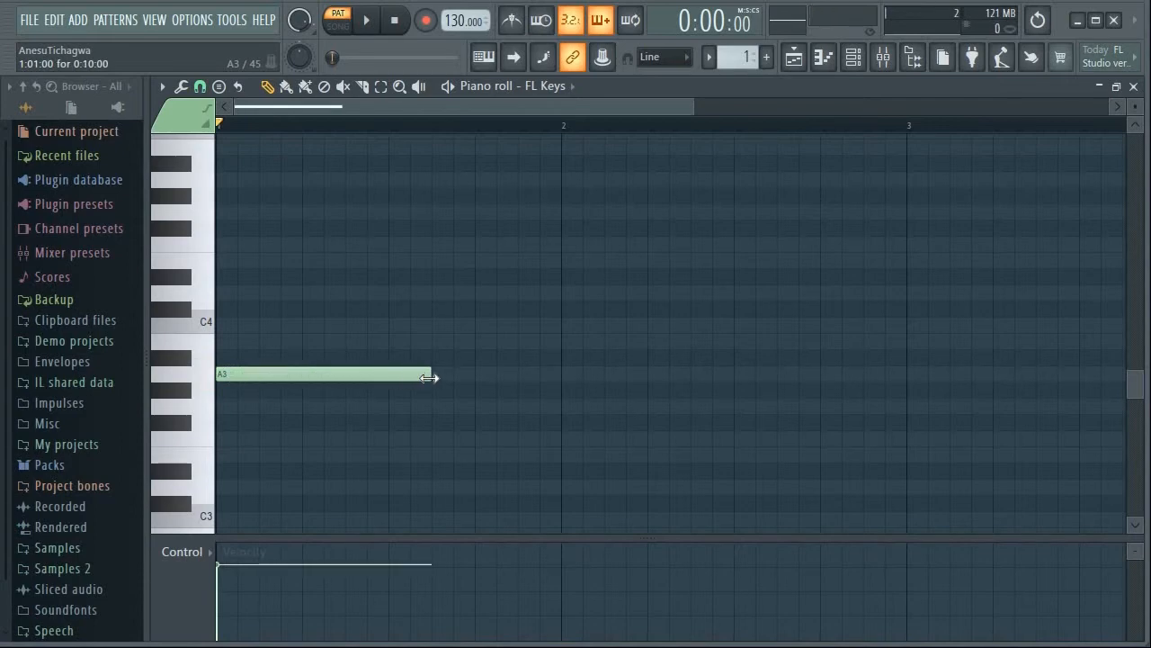
- Add an F3 note 6 steps long right after the A3 note, ending at the end of bar 1
left_click(203, 423)
left_click(197, 415)
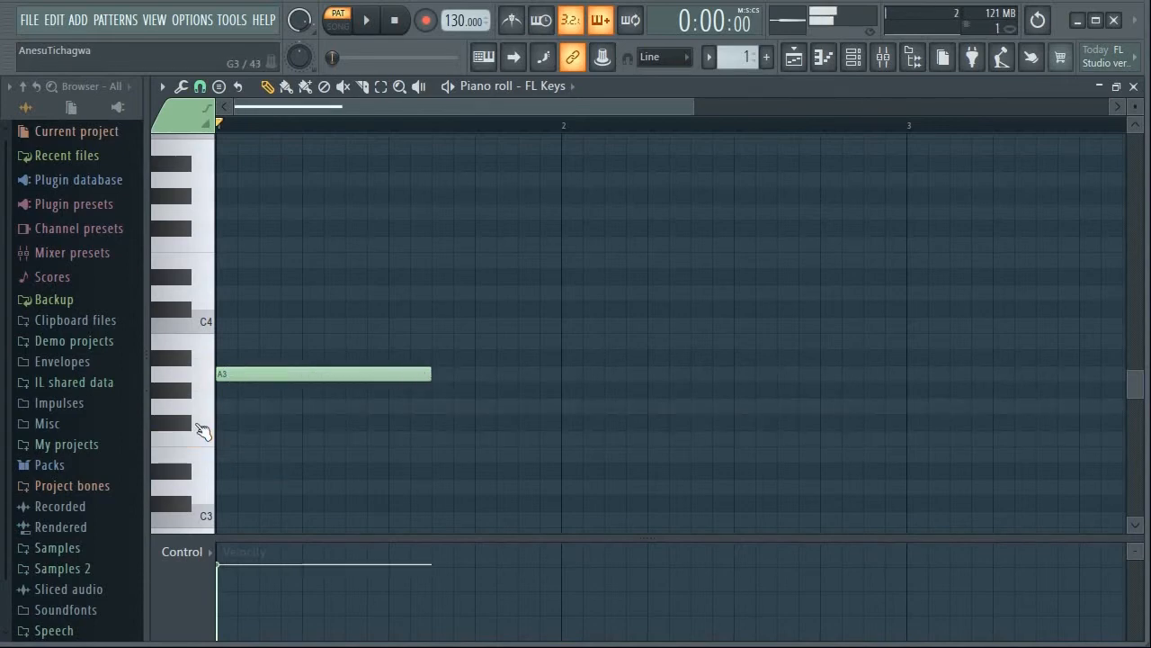
left_click(199, 434)
left_click(433, 440)
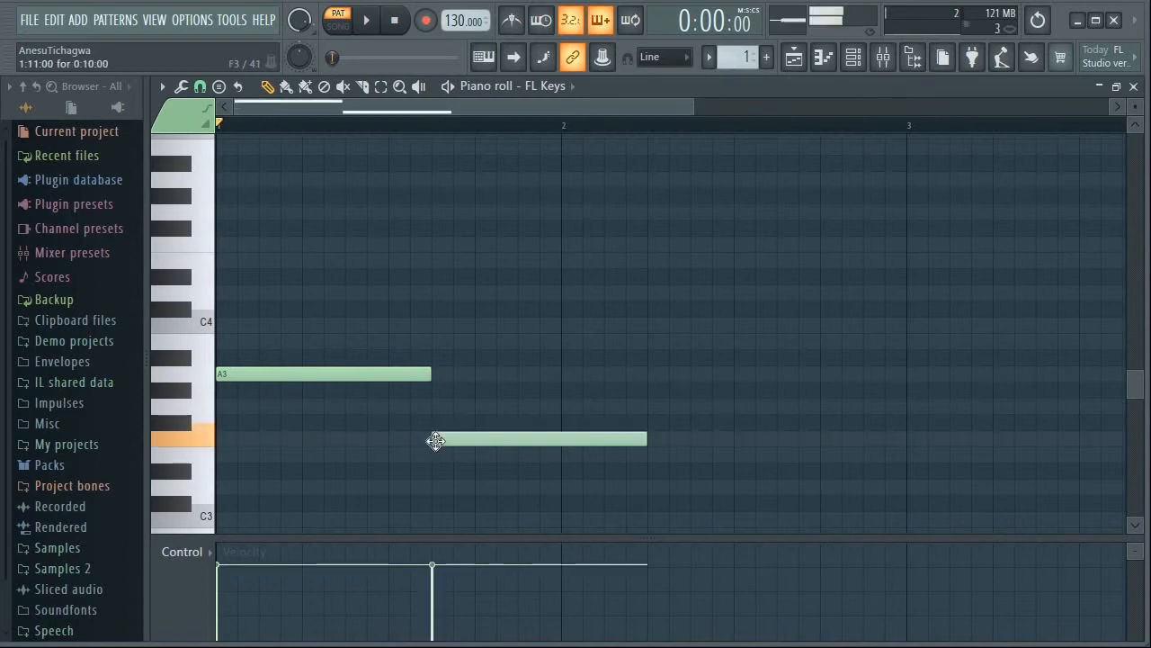
left_click_drag(653, 437, 560, 442)
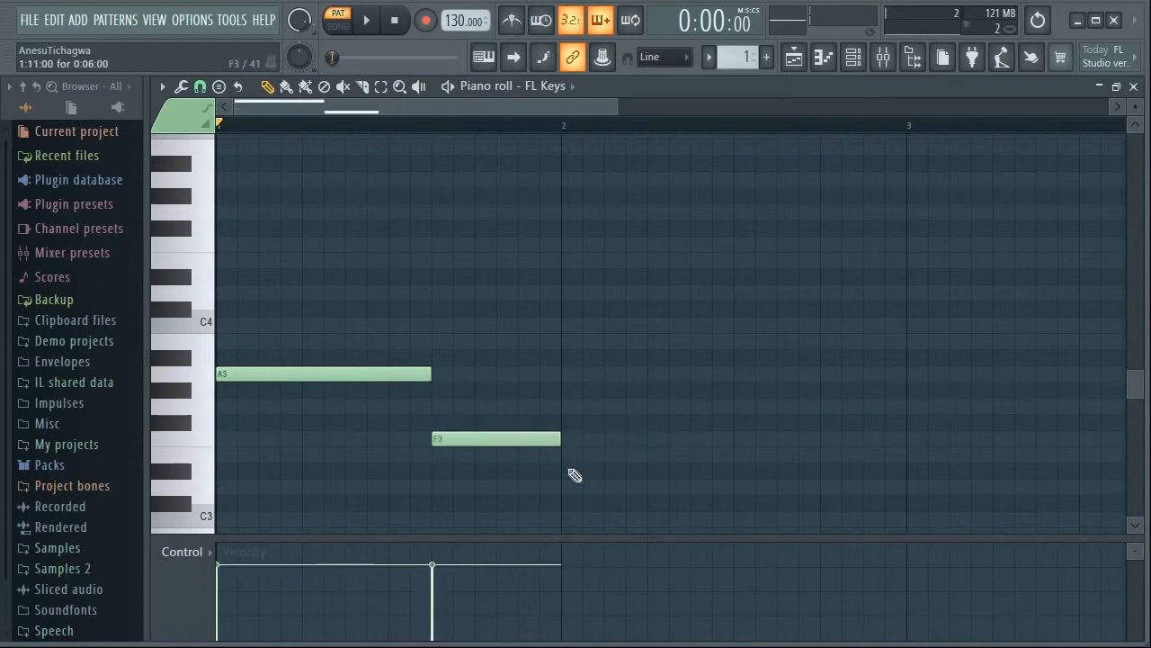
- Audition lower keys and place an E3 note 6 steps long at the start of bar 2
left_click(199, 494)
left_click(189, 473)
left_click(202, 457)
left_click_drag(575, 472, 573, 450)
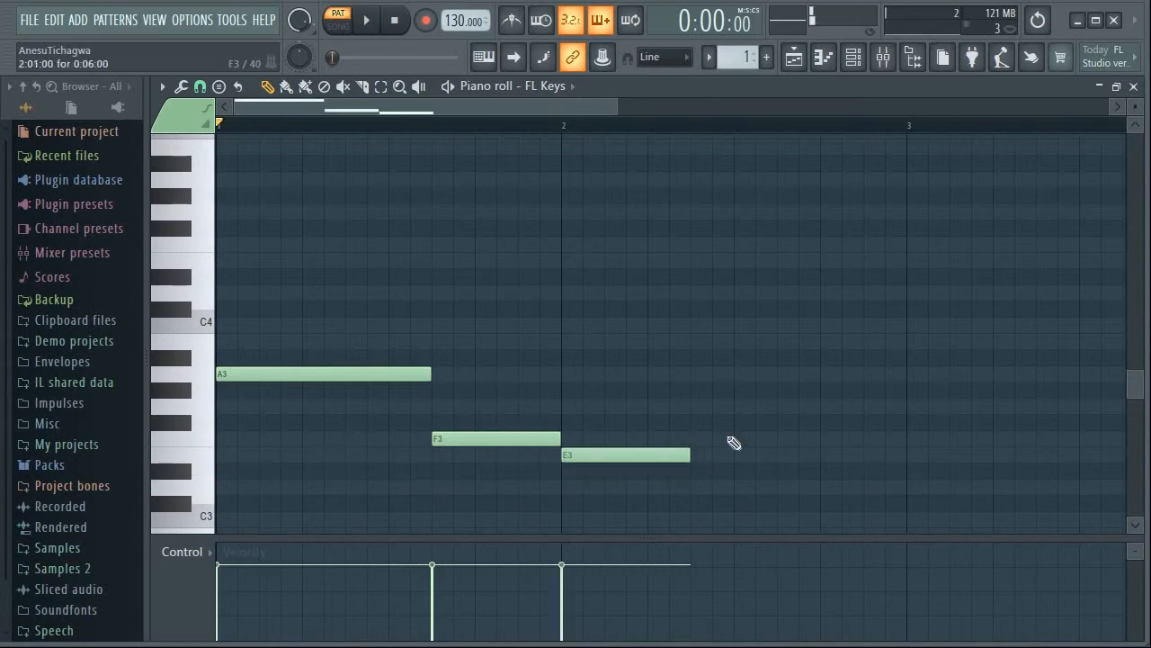
- Add an A3 note at step 13 of bar 2 and shorten it to 4 steps so it ends with the bar
left_click(180, 387)
left_click(184, 385)
left_click(196, 403)
left_click(199, 379)
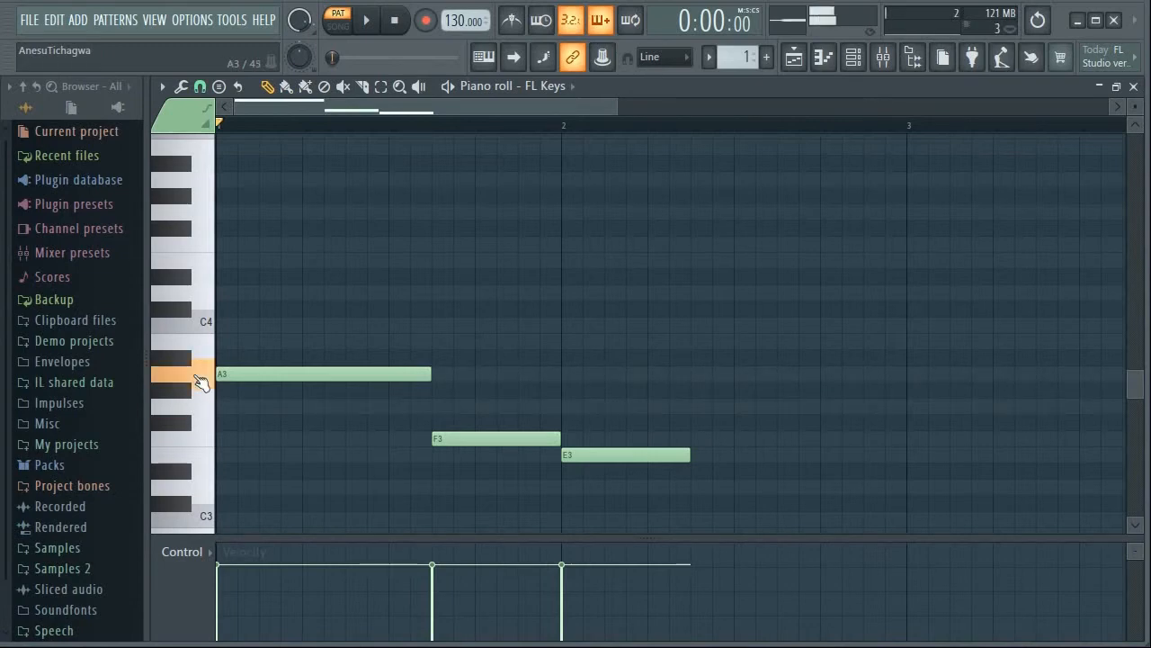
left_click(851, 373)
left_click_drag(831, 373, 809, 374)
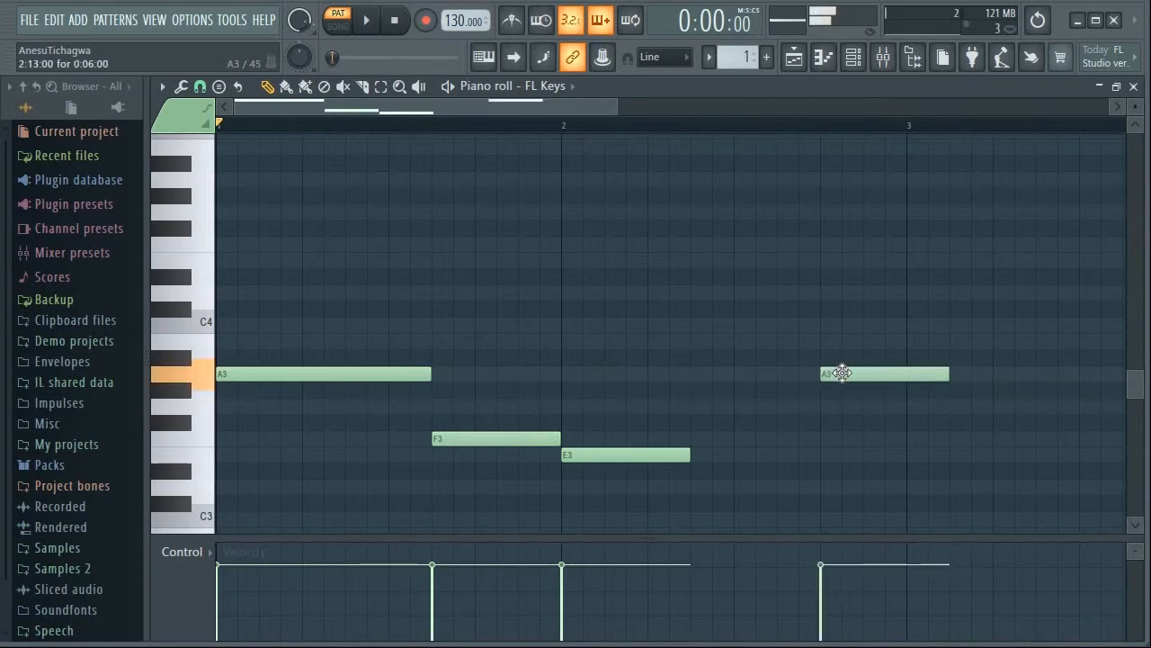
left_click_drag(950, 374, 910, 394)
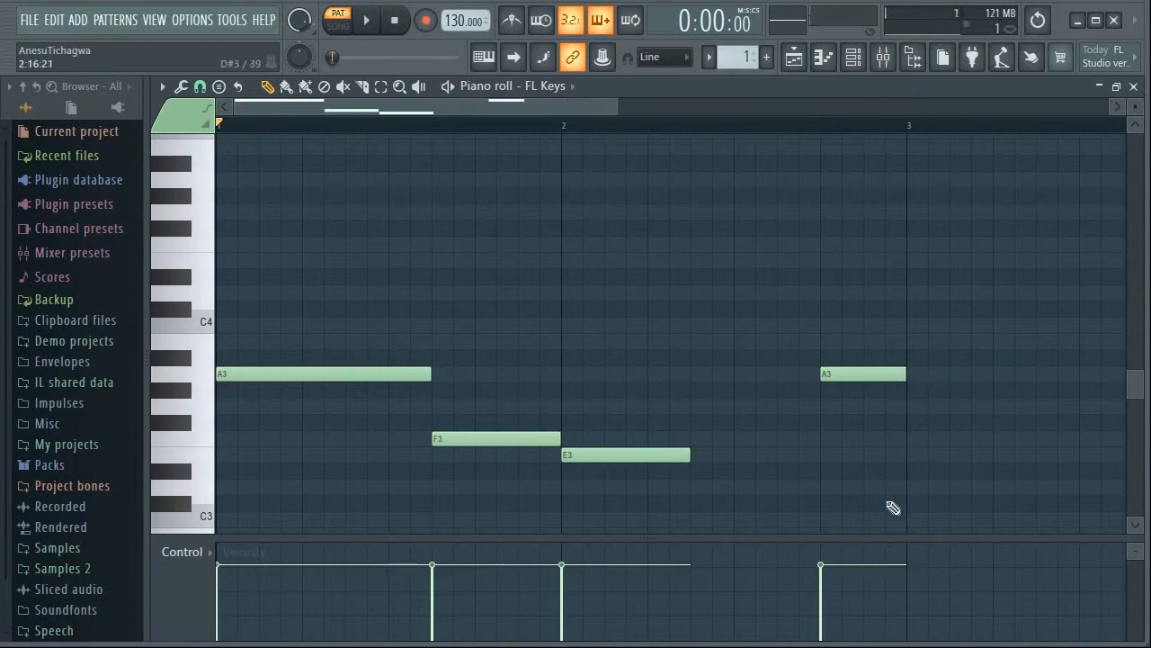
- Add a second E3 note directly after the first one in bar 2 and shorten it to 2 steps
left_click(698, 439)
left_click_drag(696, 456, 694, 457)
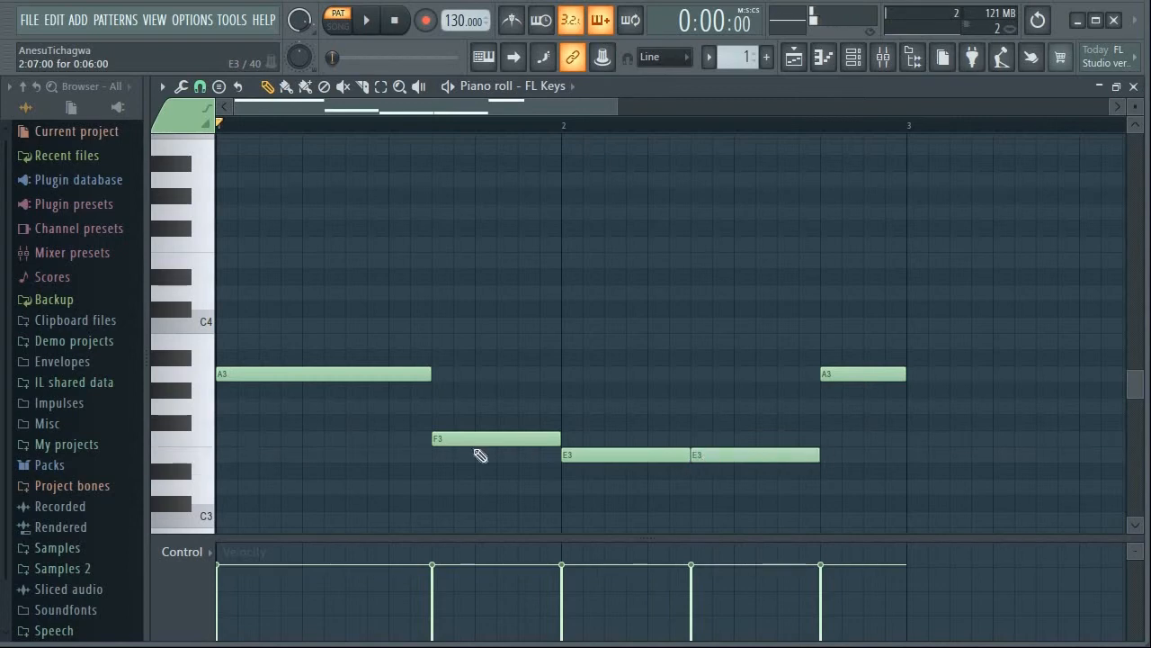
left_click(516, 441)
left_click_drag(819, 452, 729, 460)
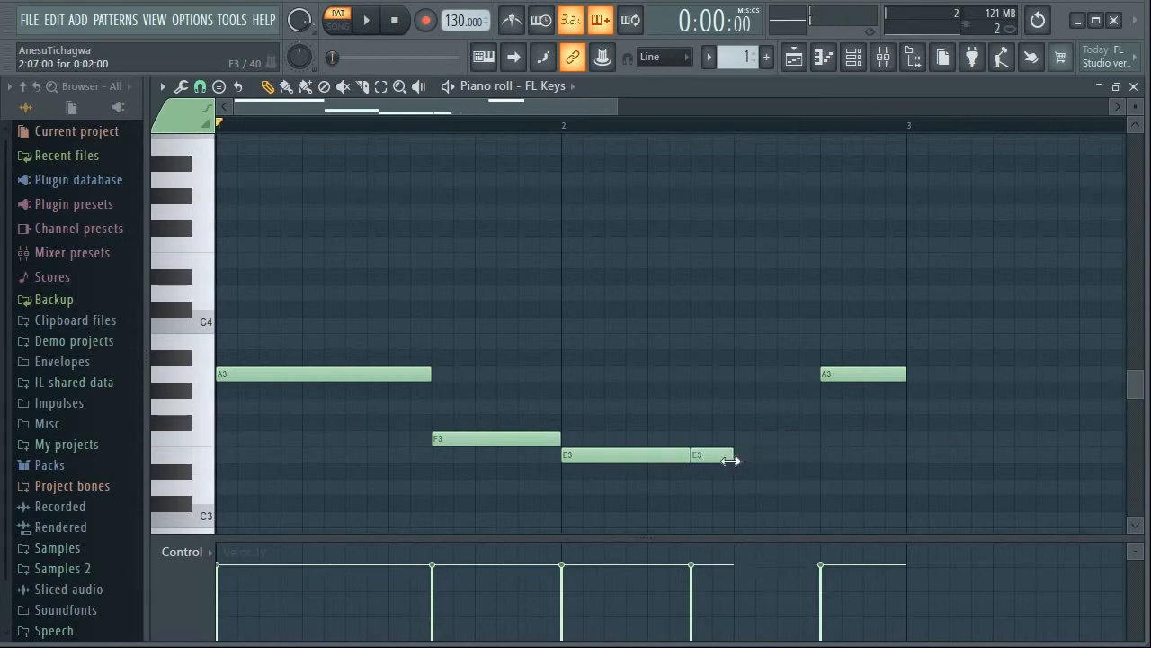
mouse_move(862, 379)
left_mouse_down()
mouse_move(879, 378)
mouse_move(853, 378)
left_mouse_up()
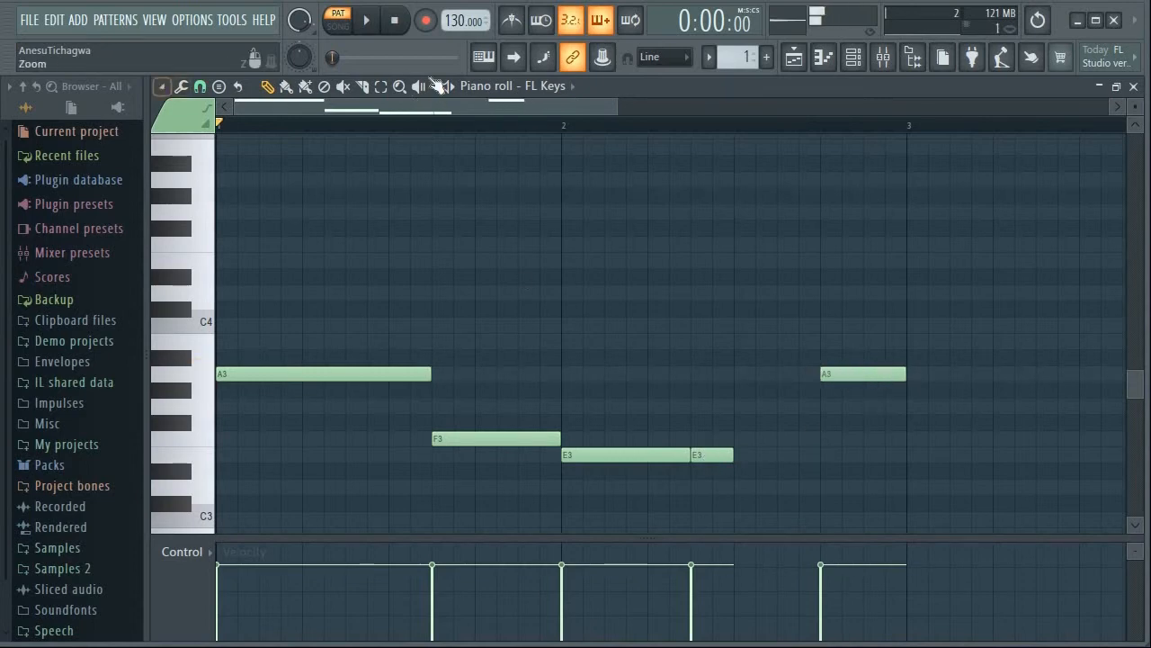
- Lower the project tempo to 95 BPM and play the melody before and after the change
left_click(366, 20)
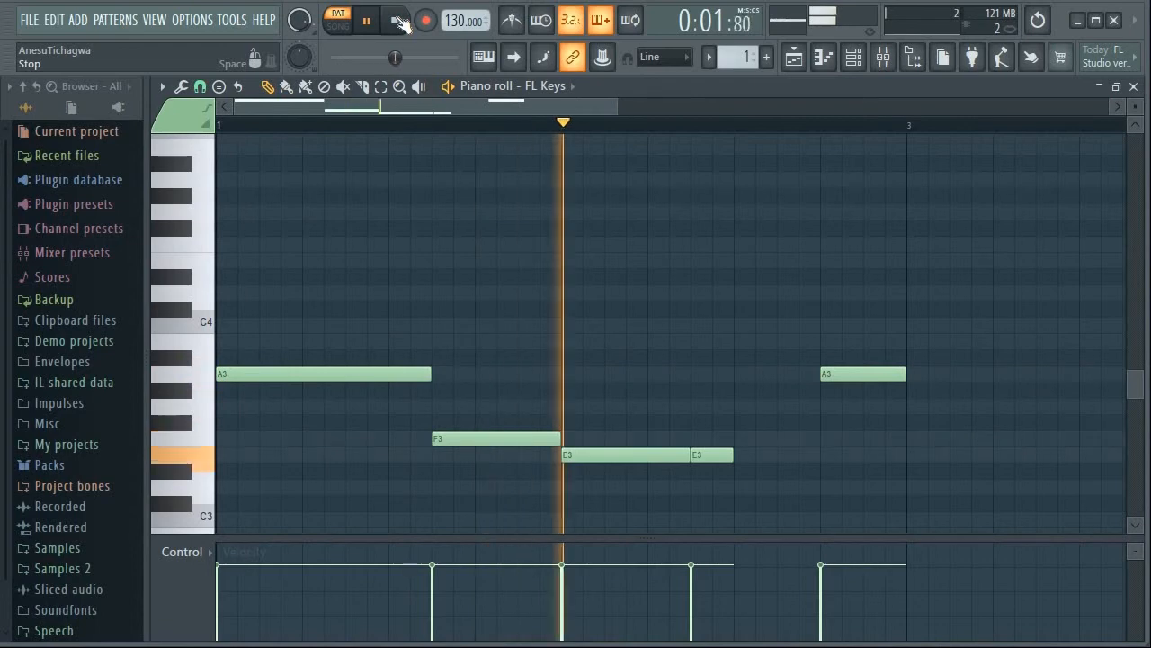
left_click(396, 21)
left_click_drag(452, 21, 453, 38)
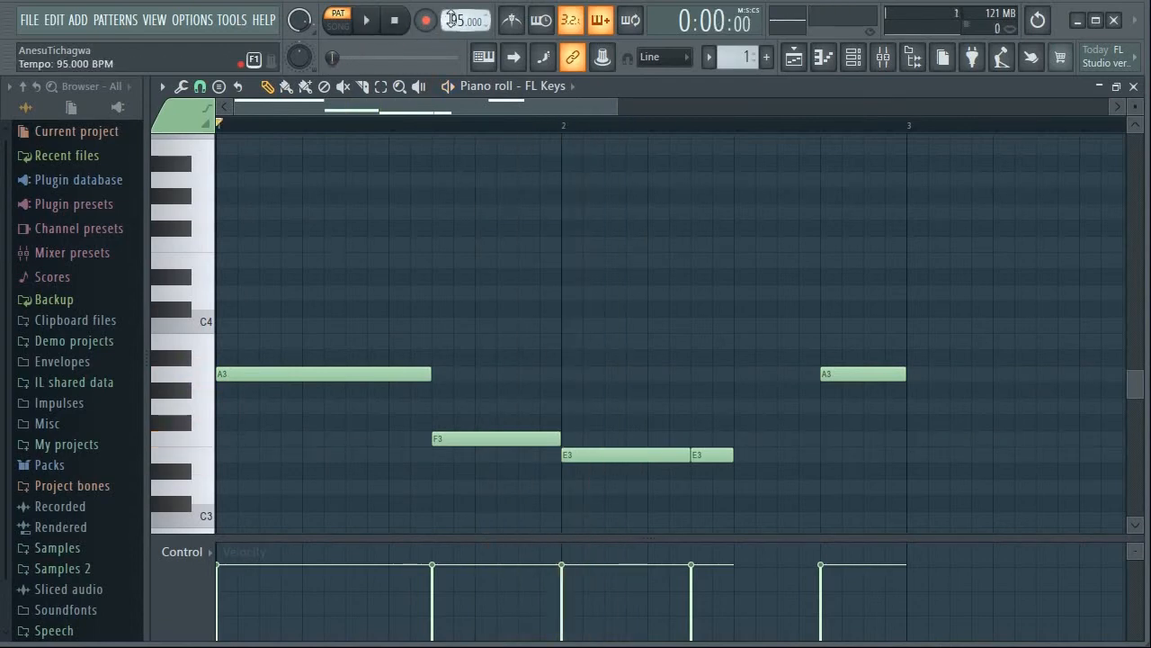
left_click(366, 20)
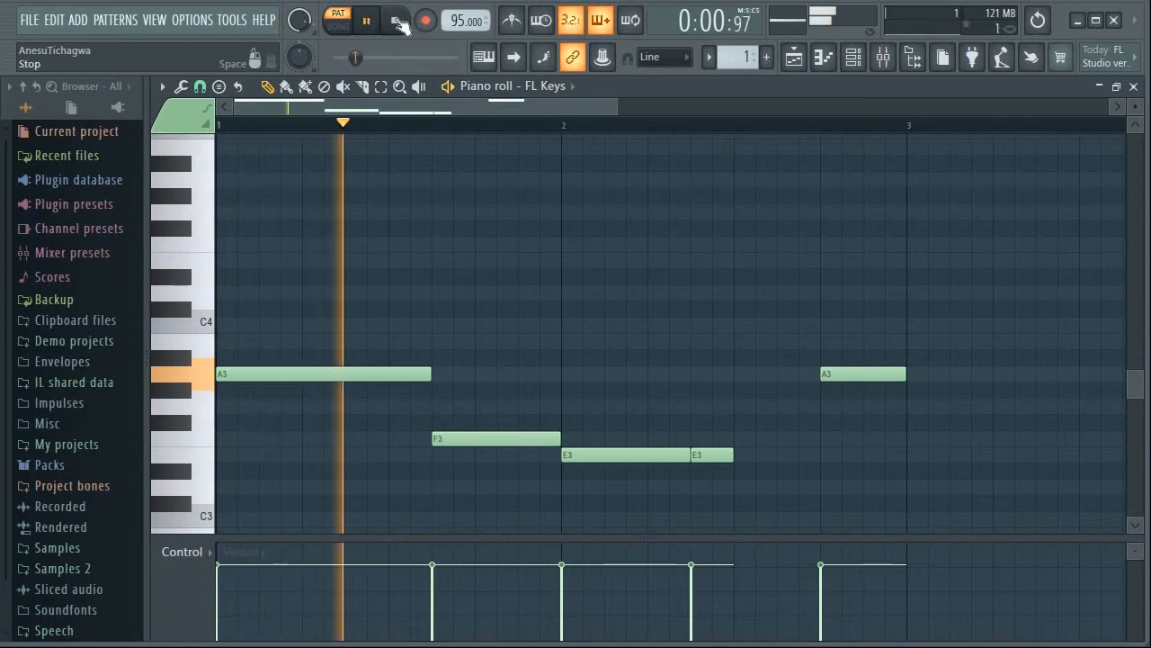
left_click(398, 21)
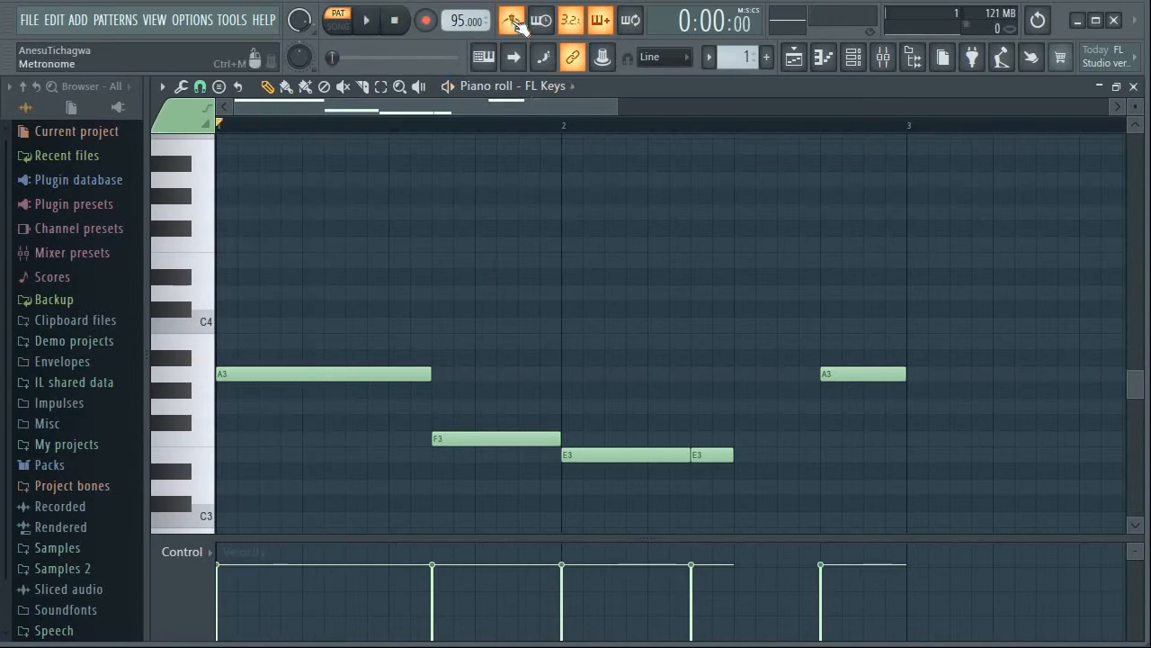
- Play the melody with the metronome on and move the short E3 note to step 9 of bar 2
left_click(371, 23)
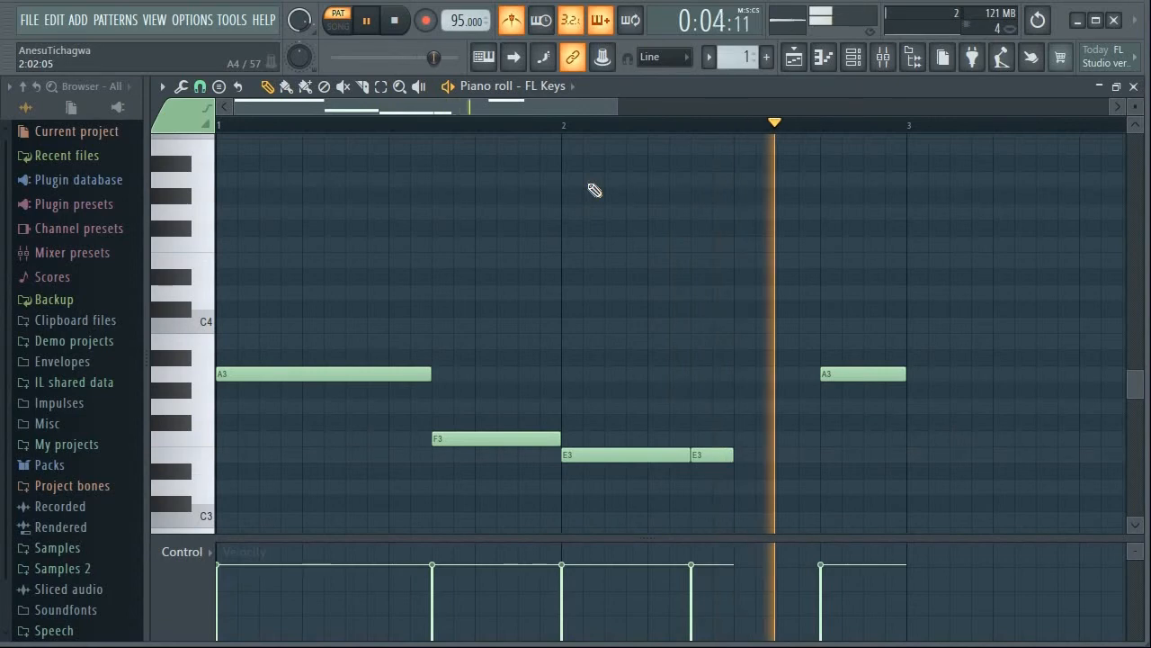
left_click(409, 18)
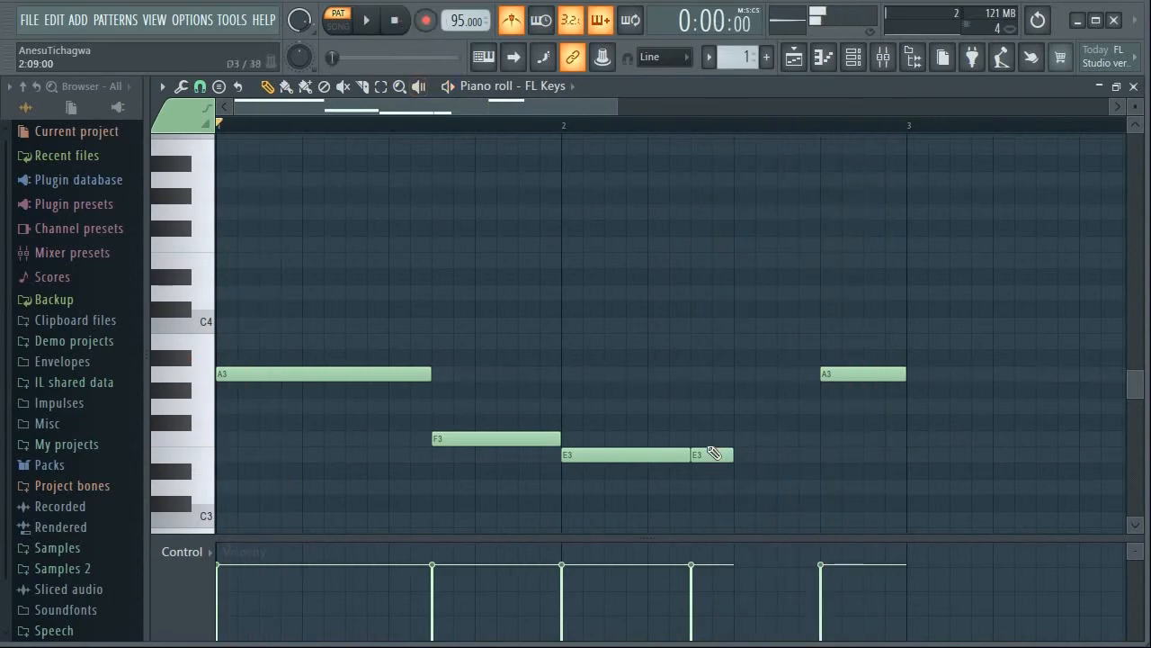
left_click_drag(709, 455, 754, 453)
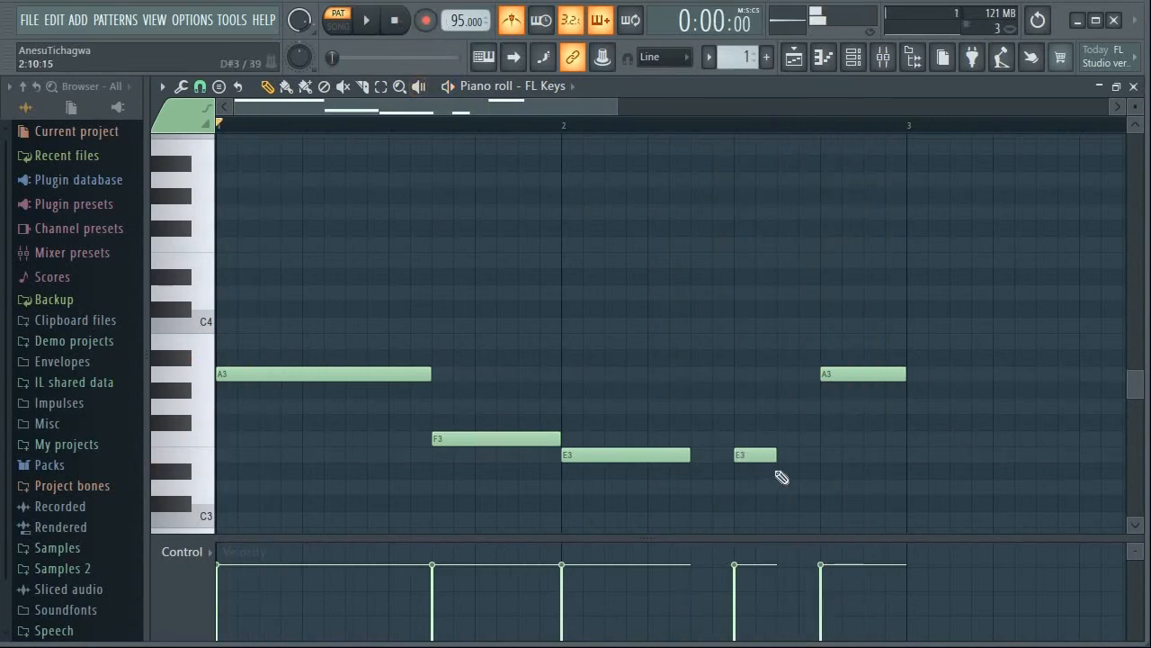
left_click(369, 20)
left_click(395, 24)
- Lower the volume fader of the Insert 20 mixer track and close the mixer
left_click(890, 67)
left_click(865, 253)
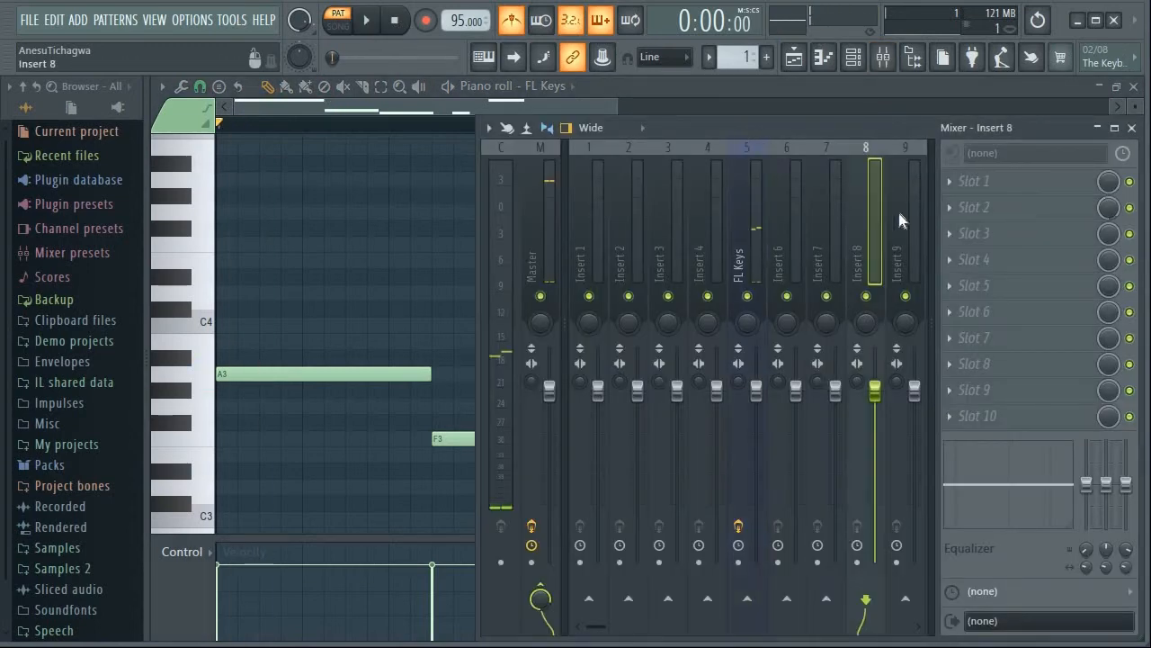
scroll(900, 218, "down", 5)
scroll(922, 221, "down", 7)
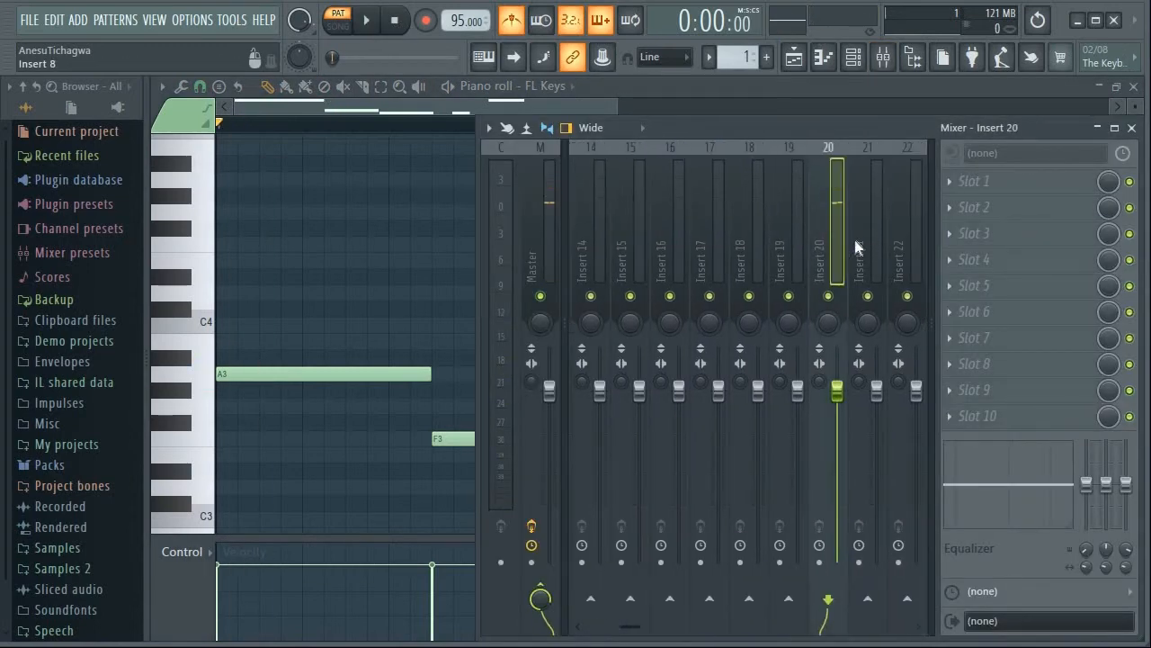
left_click_drag(839, 389, 839, 448)
key("Escape")
- Play the pattern and check the level of the Insert 20 track in the mixer
left_click(366, 20)
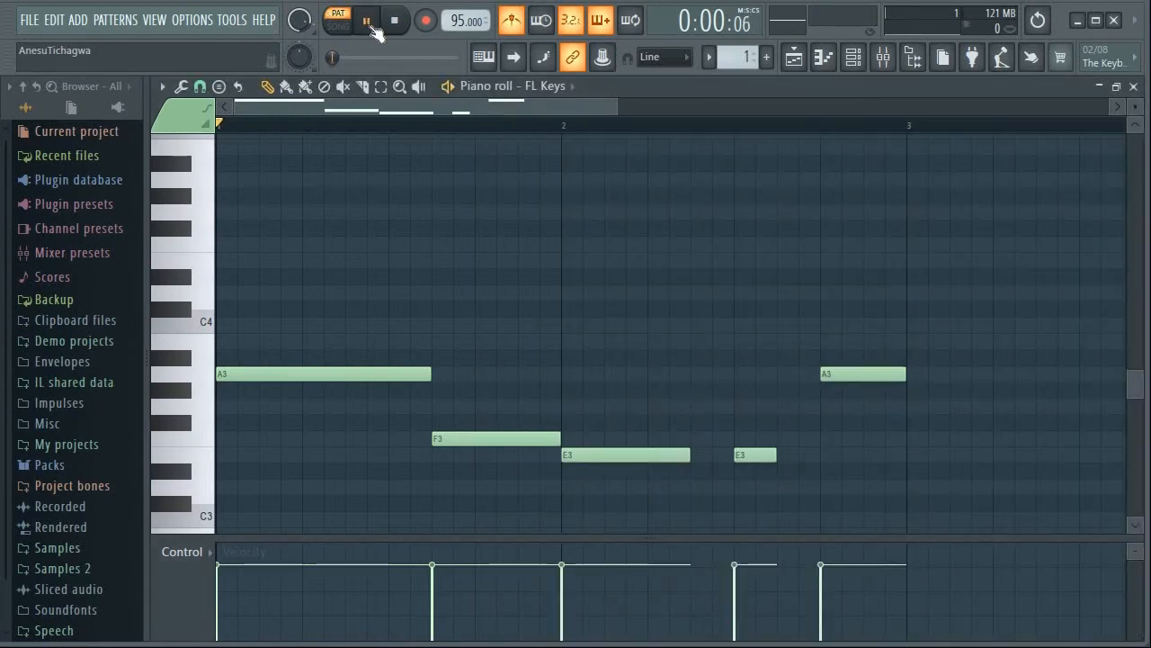
left_click(883, 57)
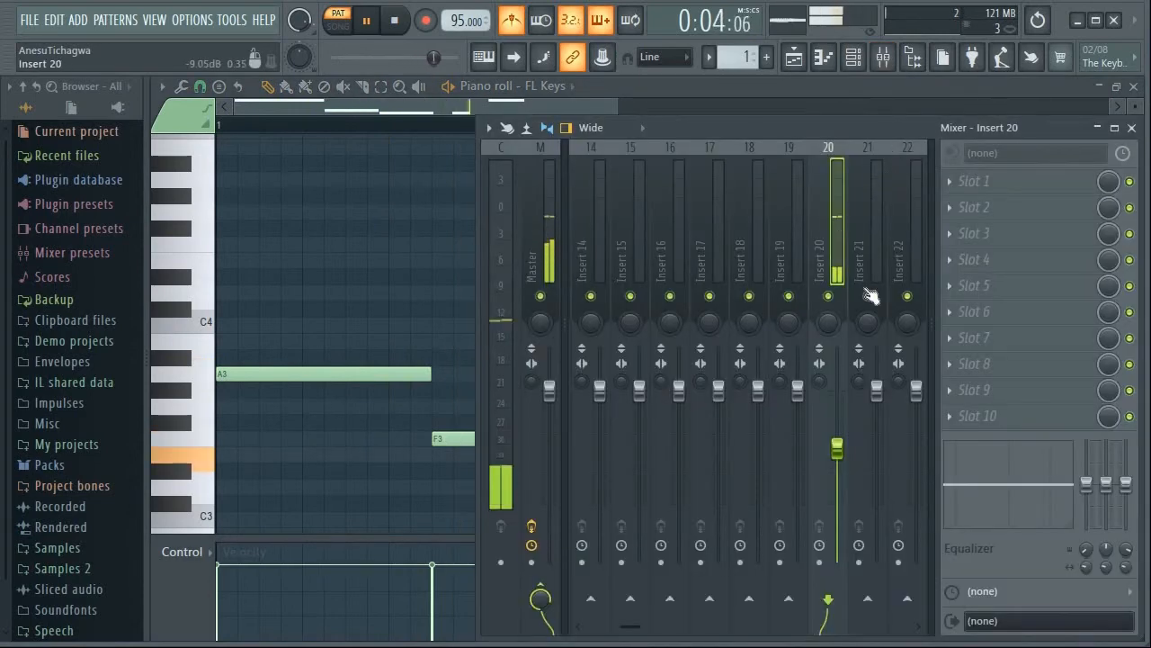
left_click(1132, 129)
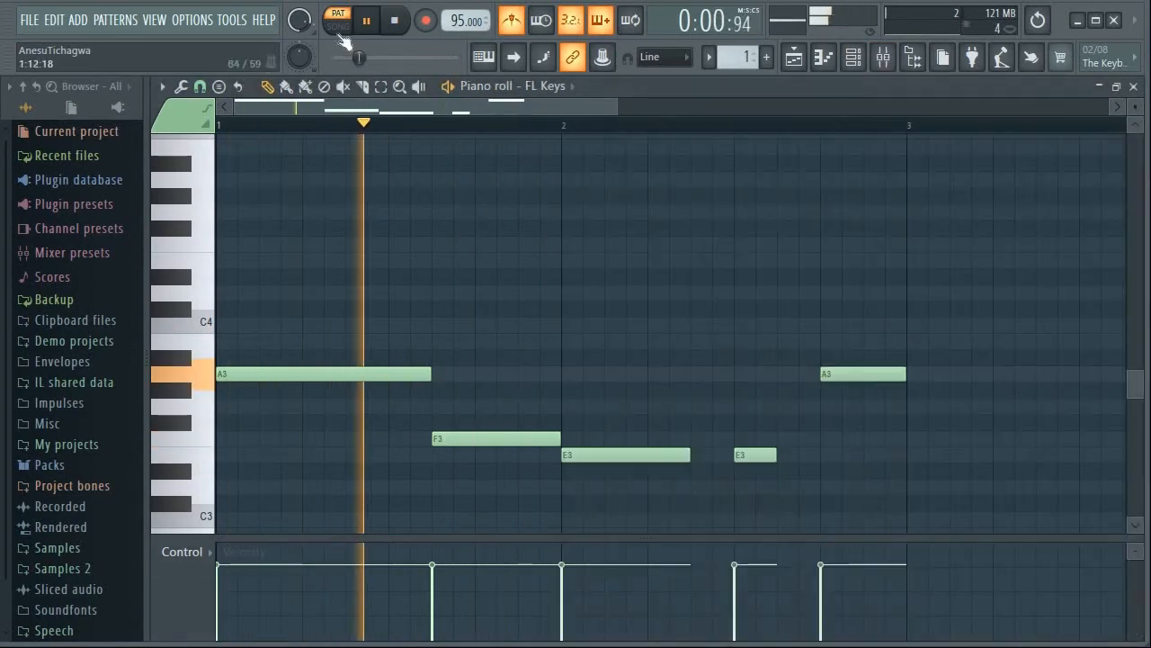
left_click(394, 20)
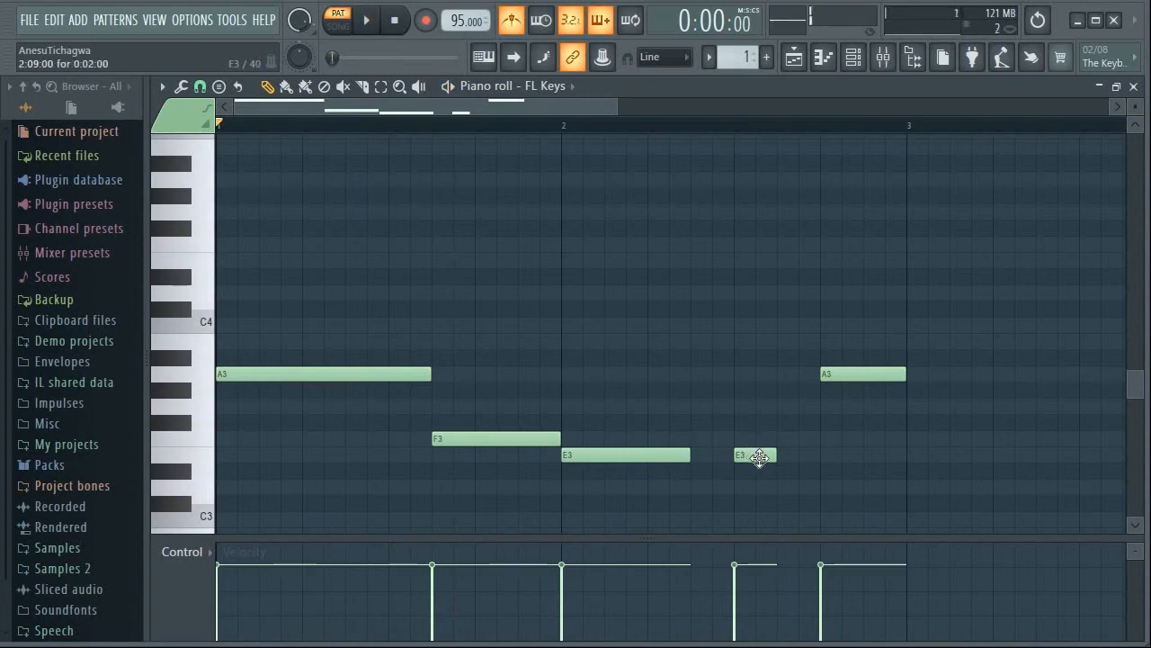
- Rework the end of bar 2 into consecutive 2-step notes E3, E3 and A3 starting at step 11, playing the pattern to check
left_click_drag(760, 458, 805, 448)
mouse_move(899, 373)
left_mouse_down()
mouse_move(929, 372)
mouse_move(905, 374)
left_mouse_up()
left_click(366, 20)
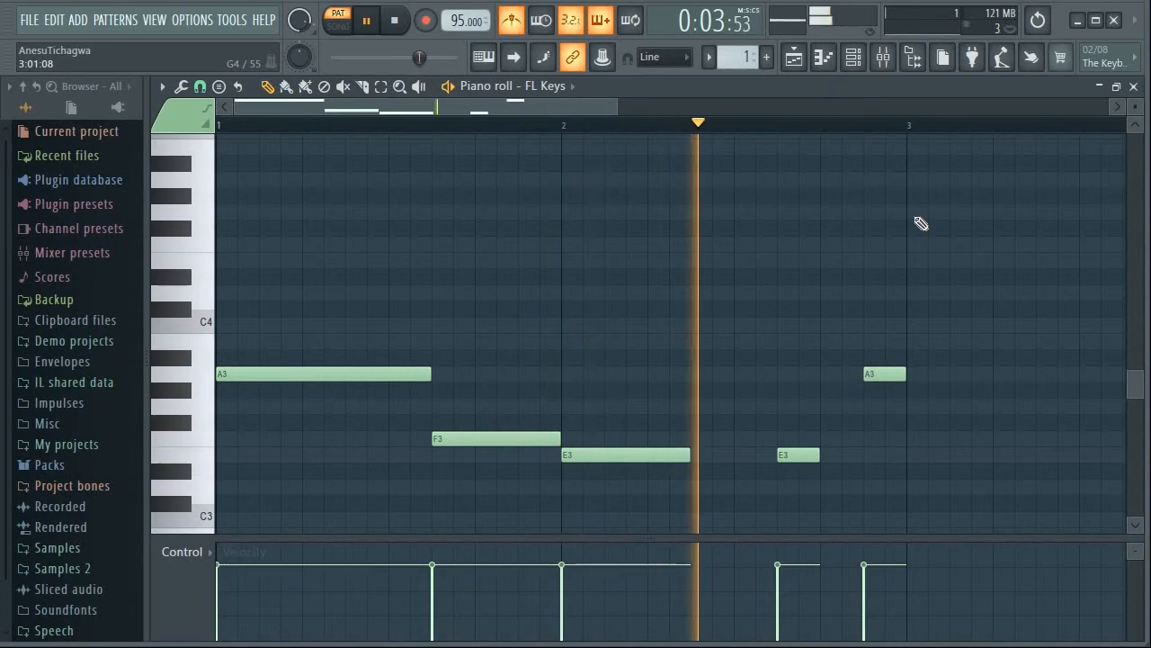
left_click_drag(848, 457, 815, 453)
key("space")
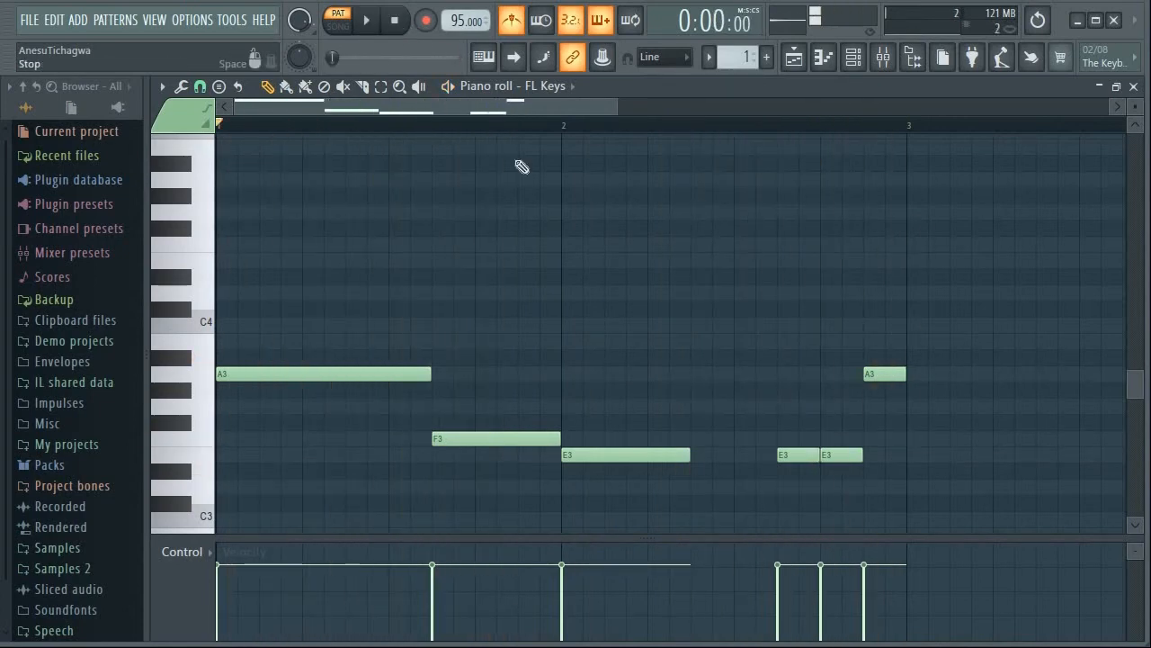
- Paint back-to-back Pattern 1 clips on Track 1 of the playlist from bar 1 through bar 16
left_click(794, 58)
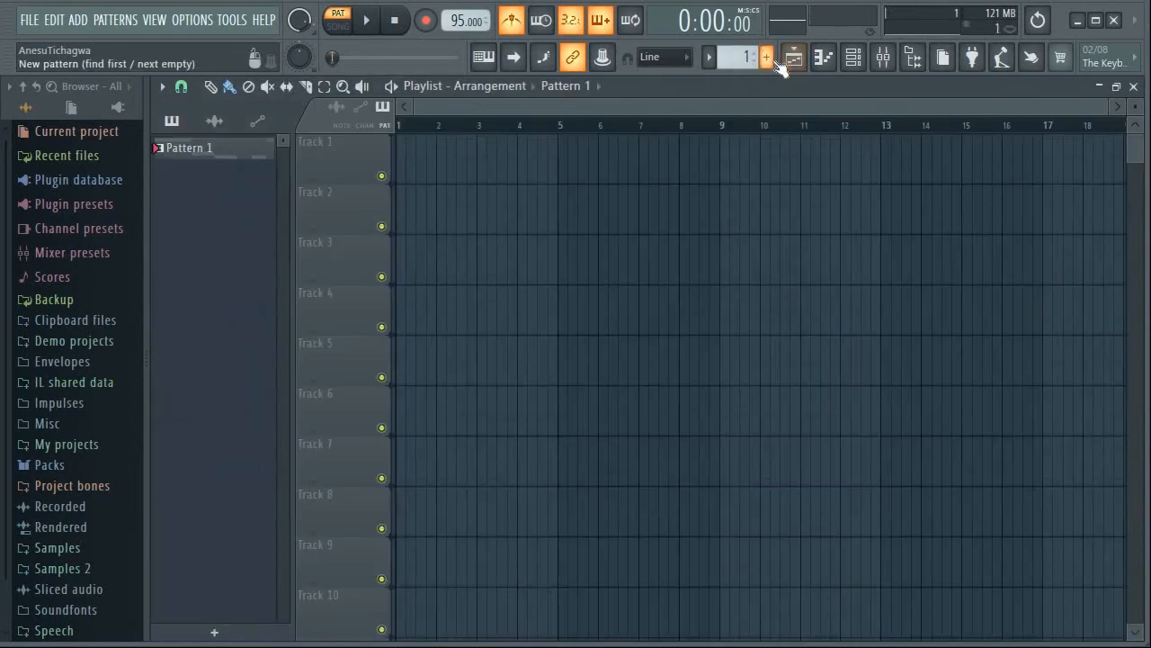
left_click(824, 60)
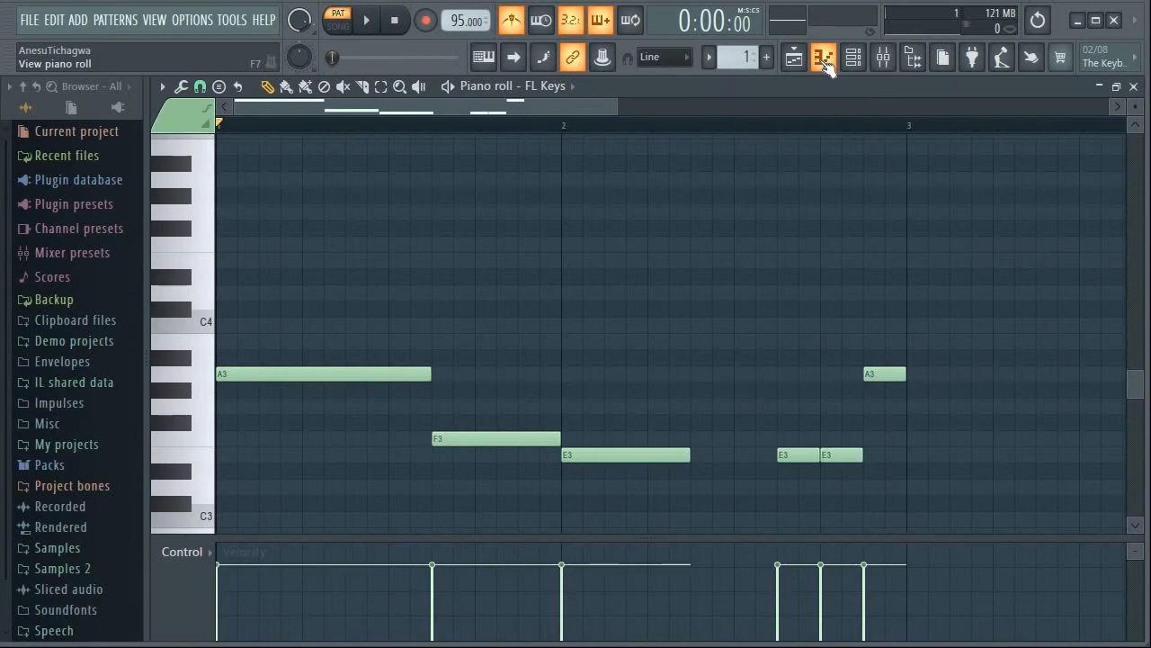
left_click(824, 59)
left_click(824, 59)
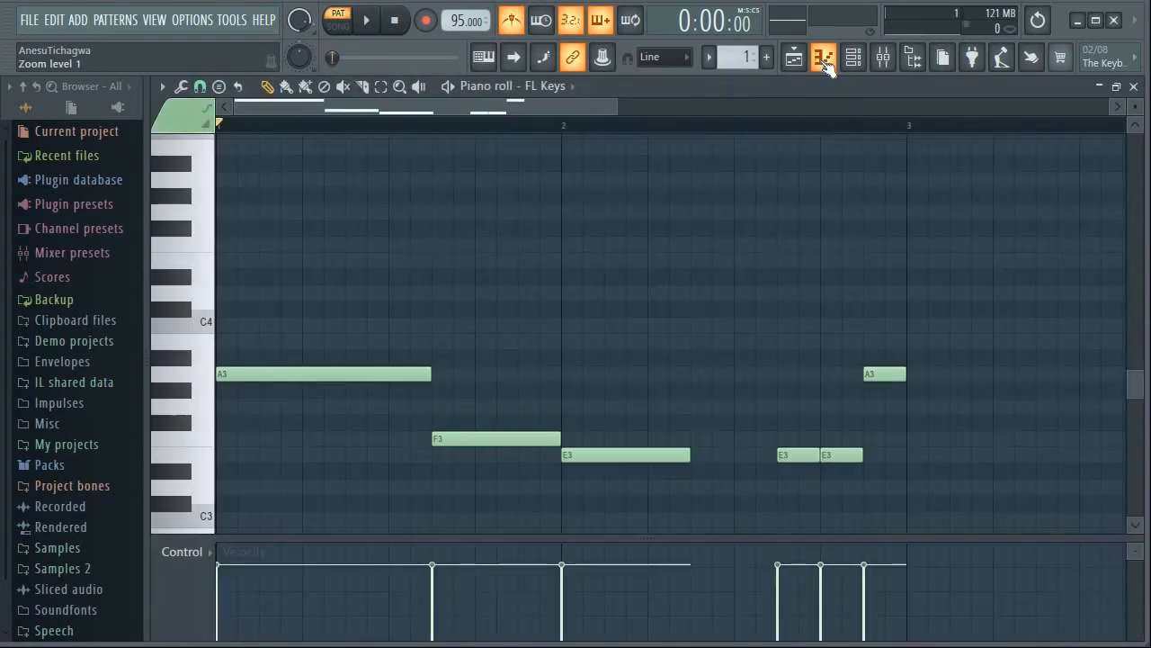
left_click(824, 59)
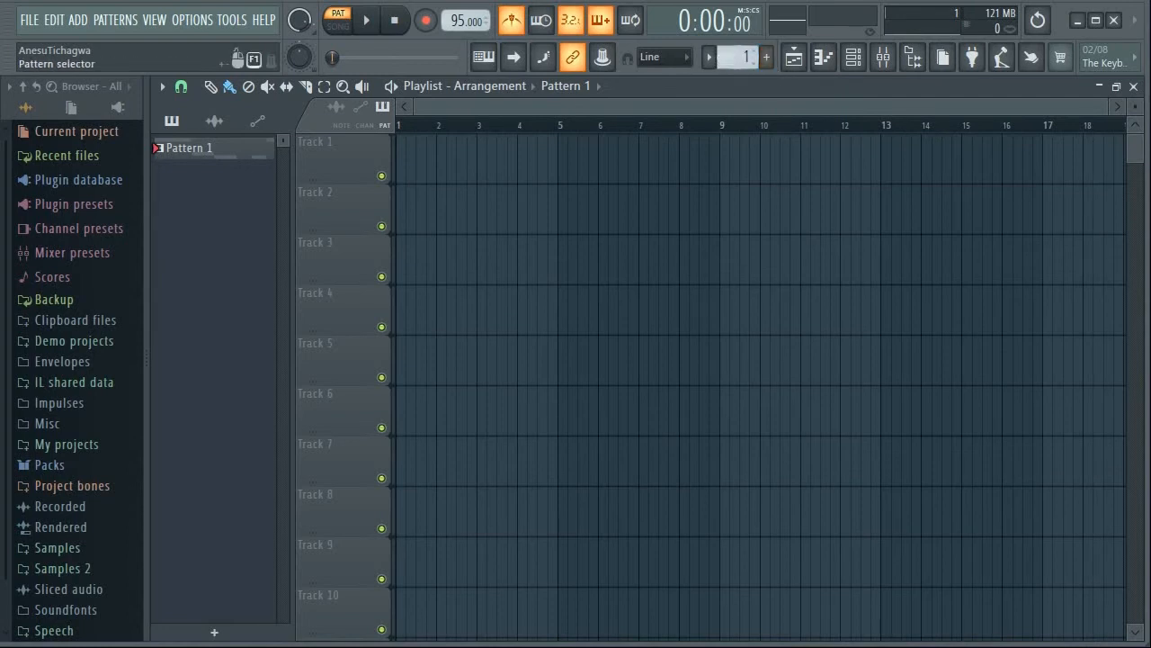
mouse_move(404, 153)
left_mouse_down()
mouse_move(912, 154)
mouse_move(1002, 170)
left_mouse_up()
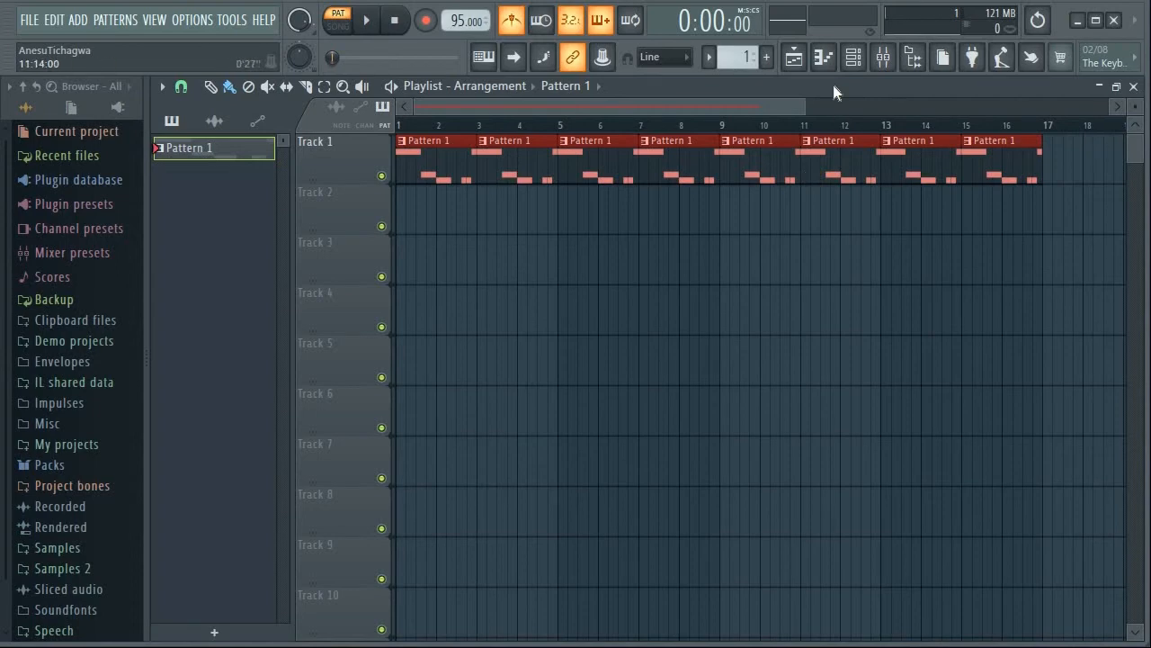
- Create a new pattern named "Drum loop"
left_click(768, 59)
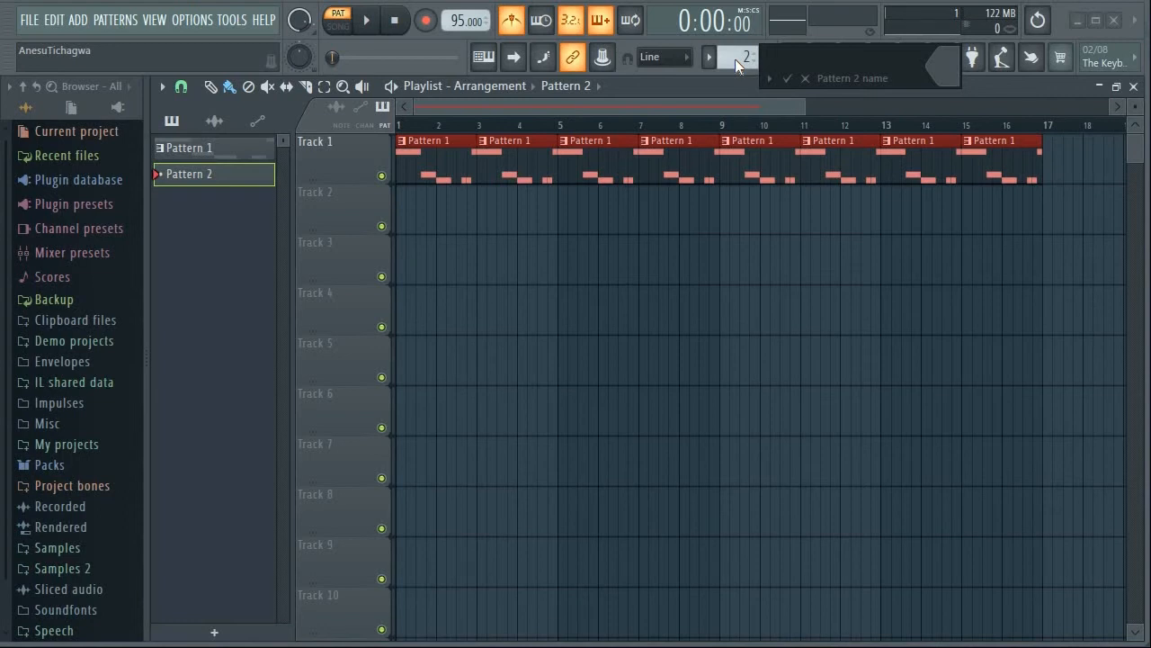
type("Drum loop")
key("Return")
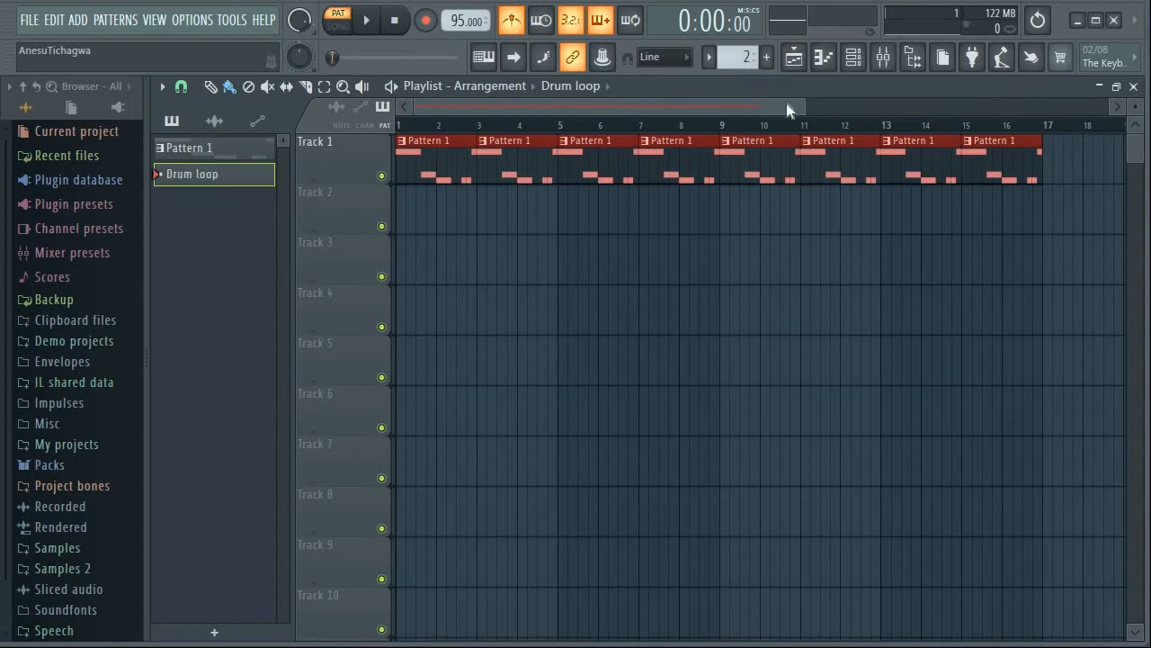
- Program the drum loop with 808 Kick on steps 1 and 9 and 808 Snare on steps 5 and 13, and play it
left_click(855, 57)
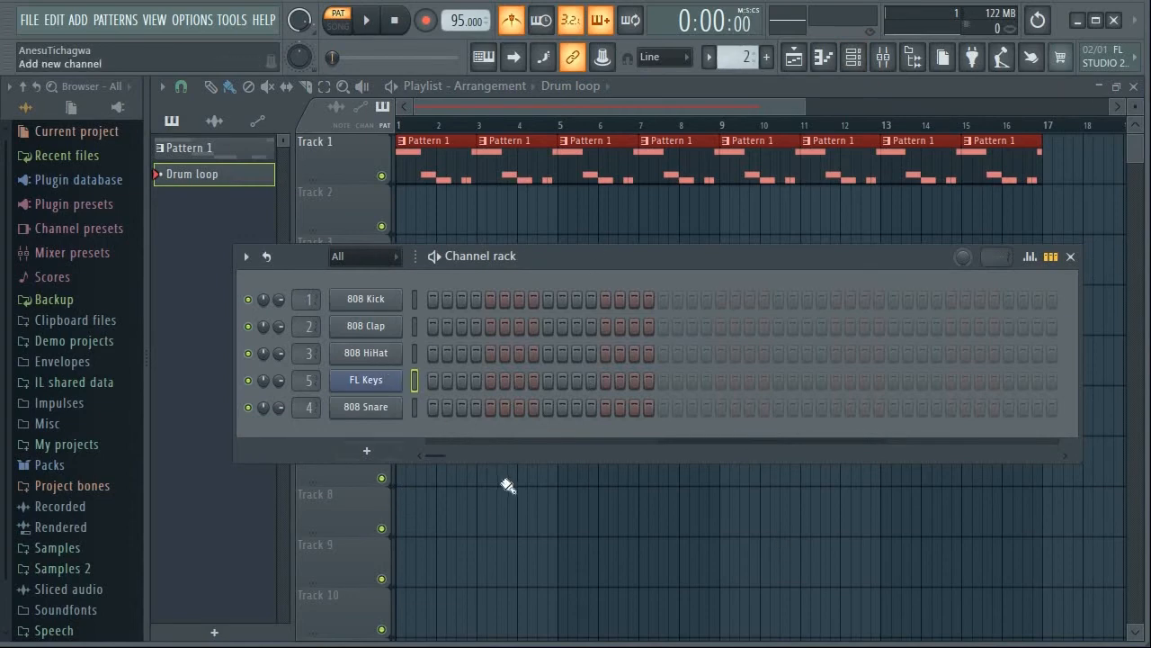
left_click(433, 299)
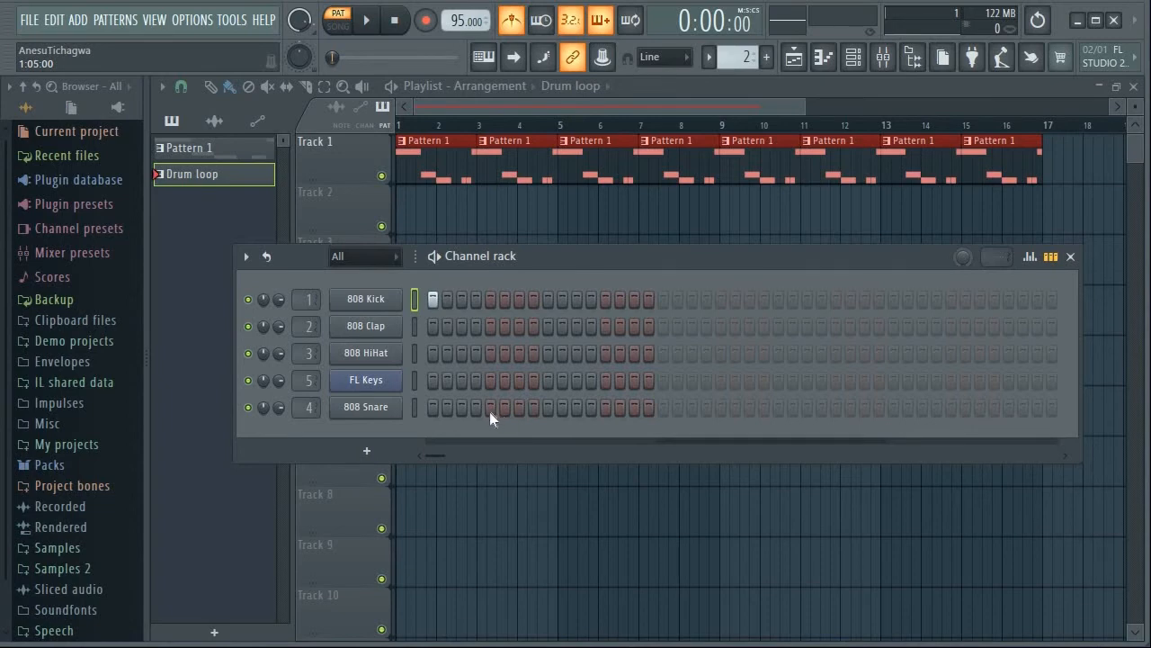
left_click(490, 408)
left_click(550, 303)
left_click(605, 410)
left_click(366, 20)
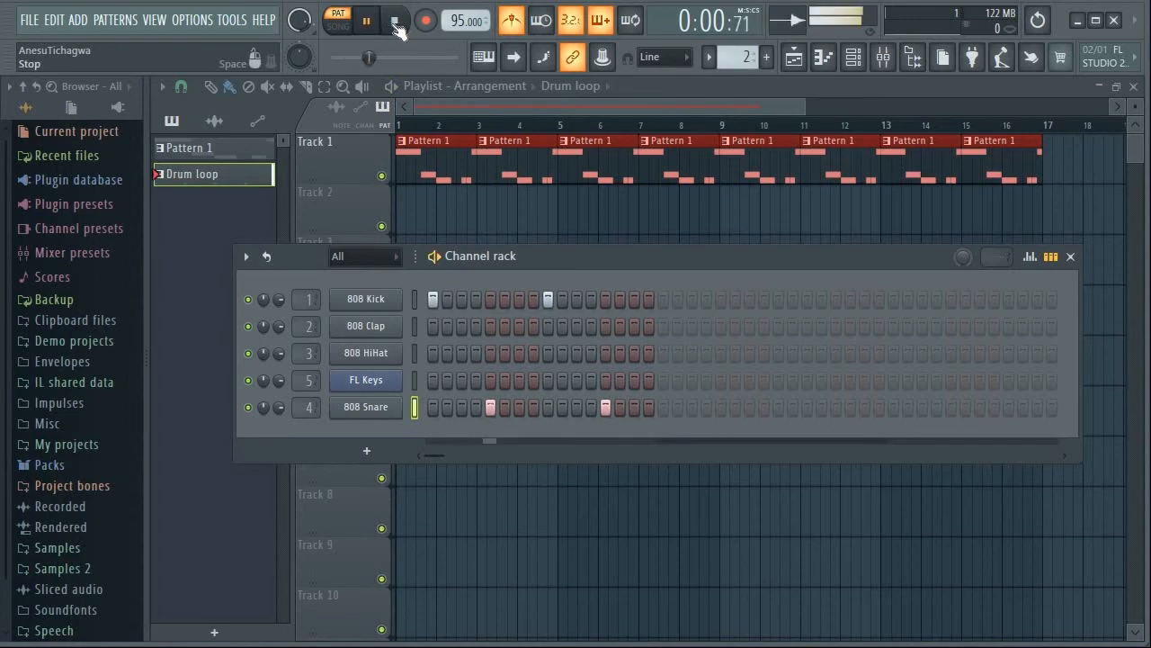
- Add 808 HiHat hits on steps 3, 7, 11 and 15 of the drum loop and play it to check
left_click(394, 21)
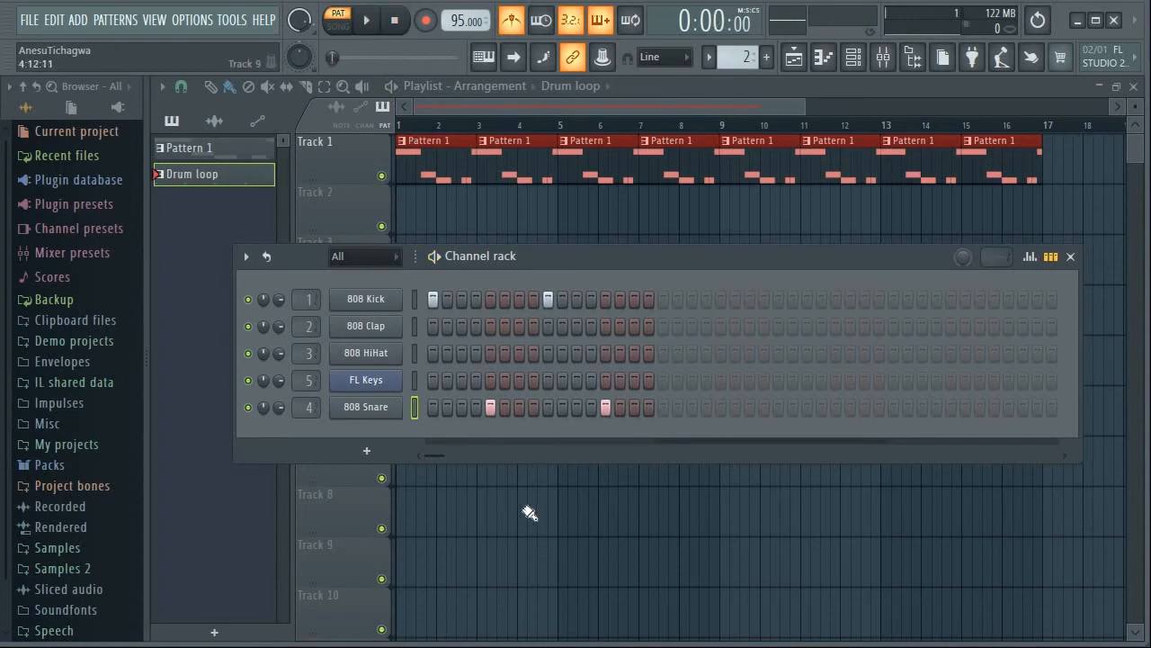
left_click(461, 352)
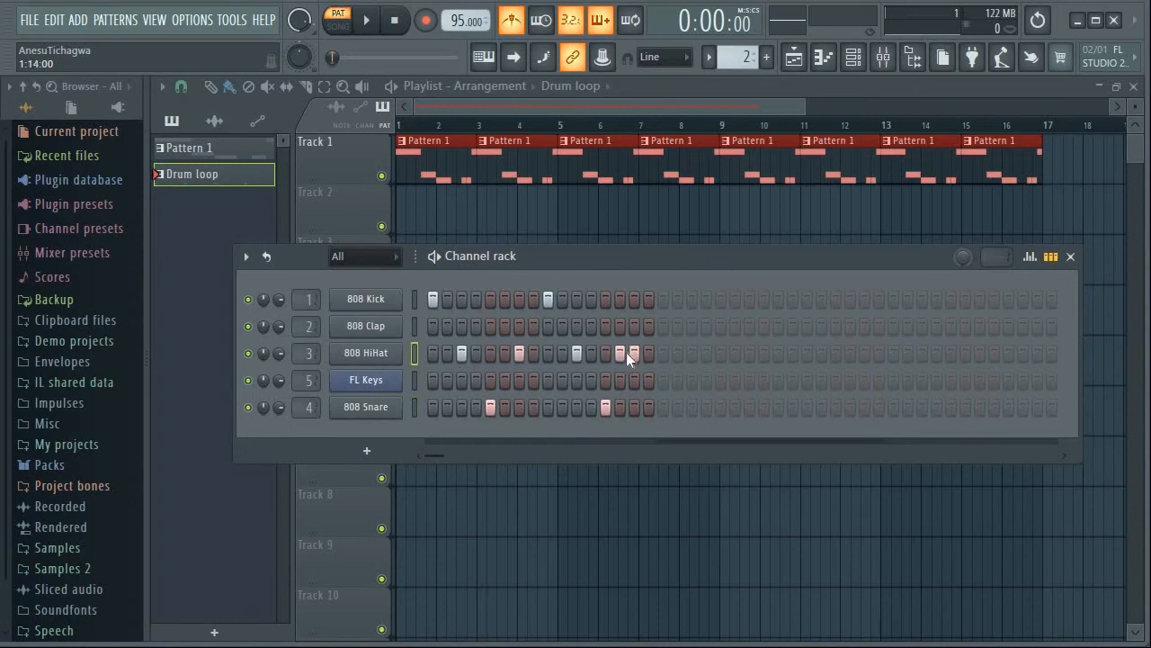
left_click(367, 20)
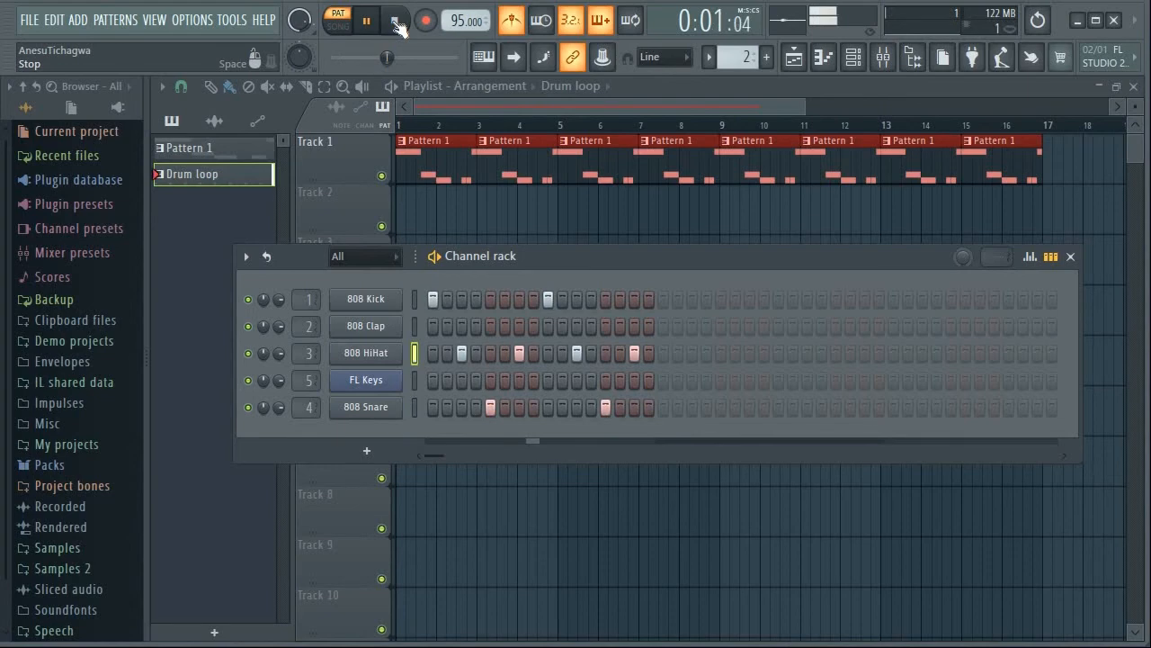
left_click(395, 23)
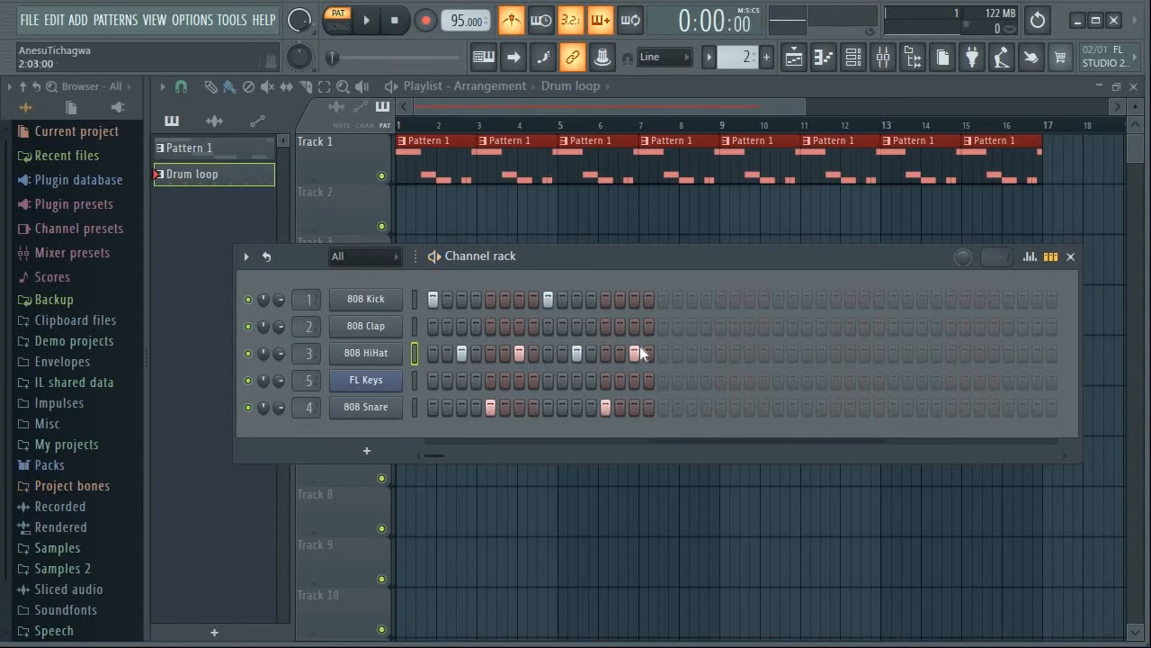
- Extend the drum loop to 32 steps with kicks on 17 and 25, snares on 21 and 29, hi-hats on 16, 19, 23, 27 and 29–32
left_click(666, 300)
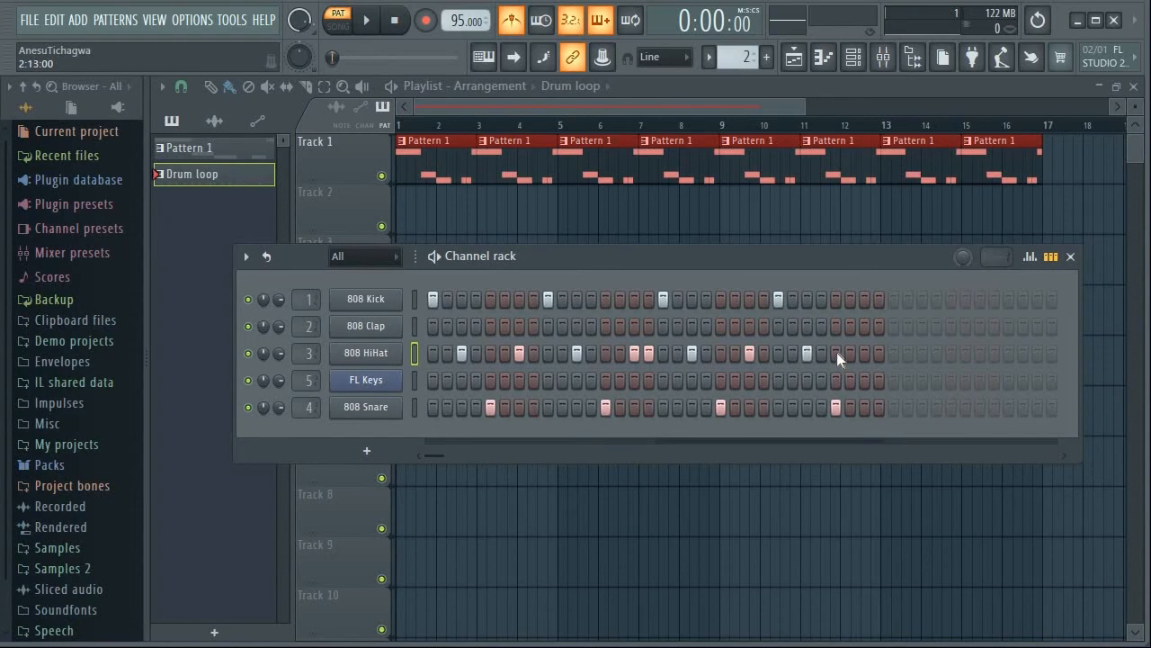
left_click(878, 356)
- Inspect the miscellaneous functions, including the time settings, of the 808 HiHat, 808 Snare and 808 Kick channels
left_click(376, 356)
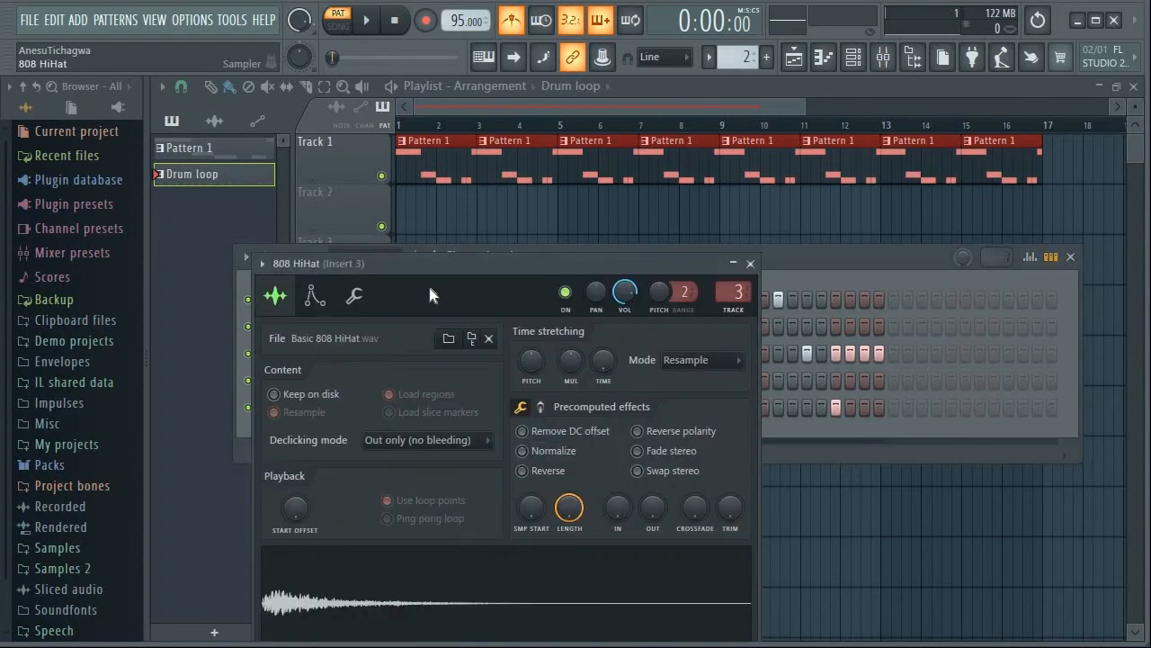
left_click(354, 295)
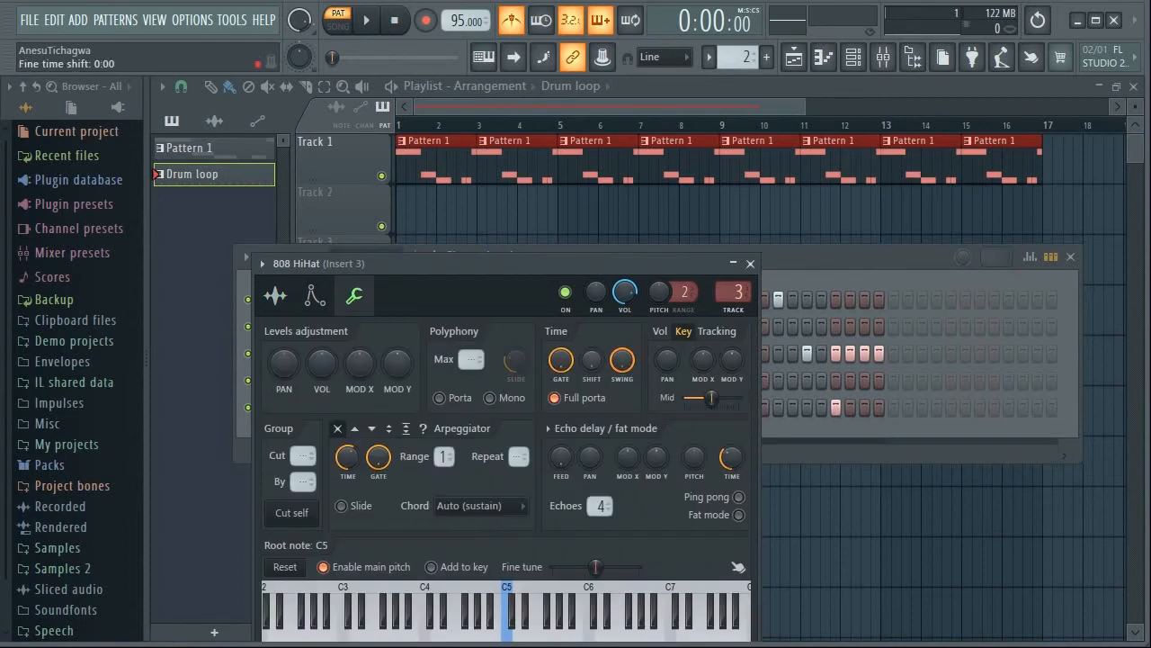
left_click(750, 264)
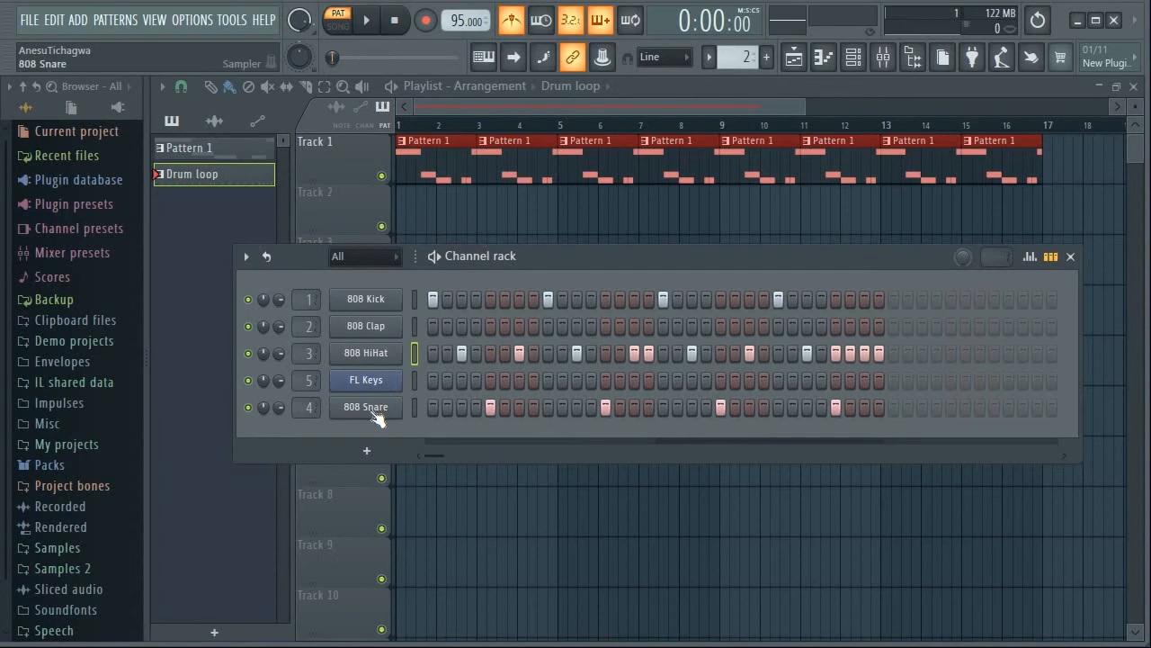
left_click(376, 409)
left_click(379, 319)
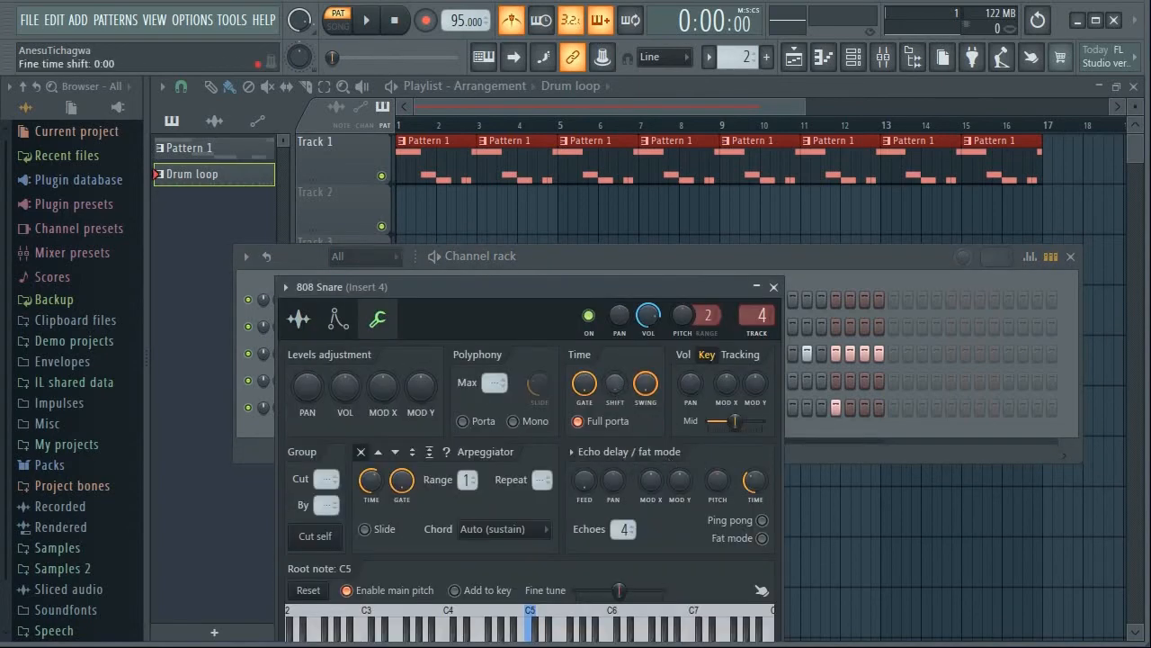
left_click(774, 287)
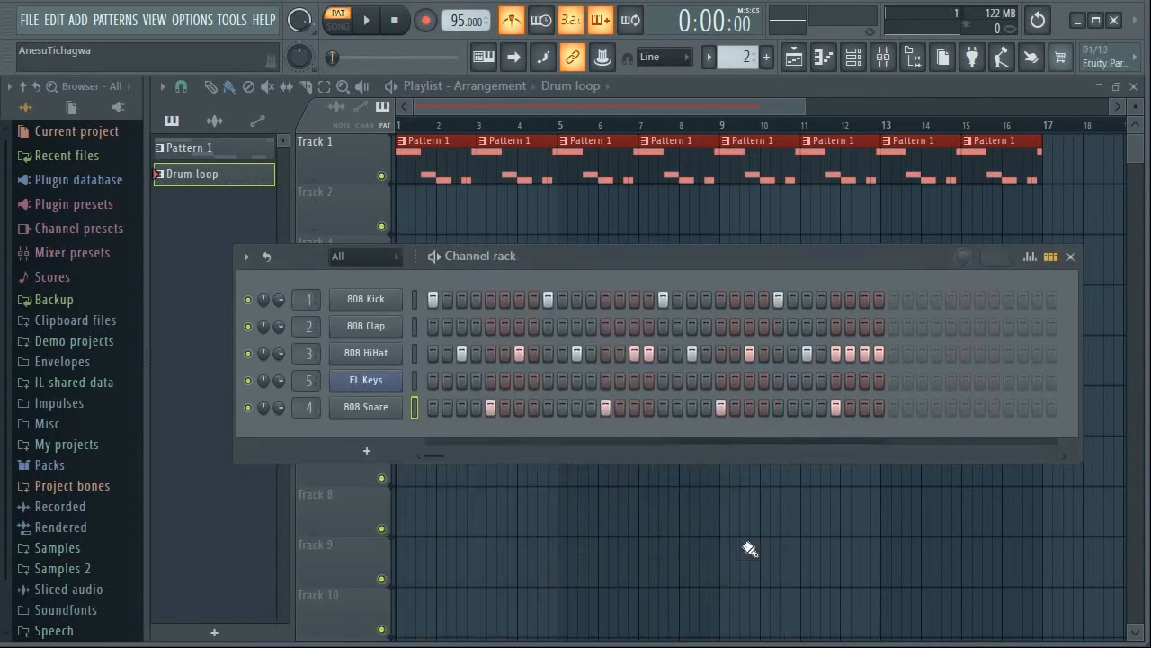
left_click(360, 300)
left_click(307, 249)
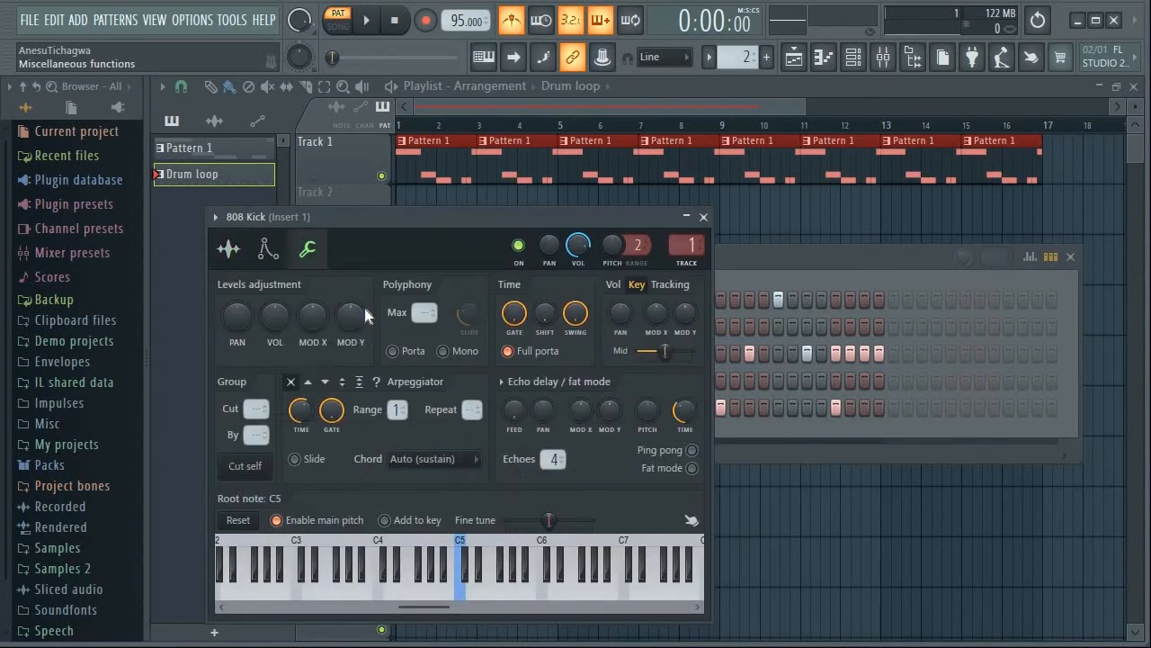
left_click(703, 217)
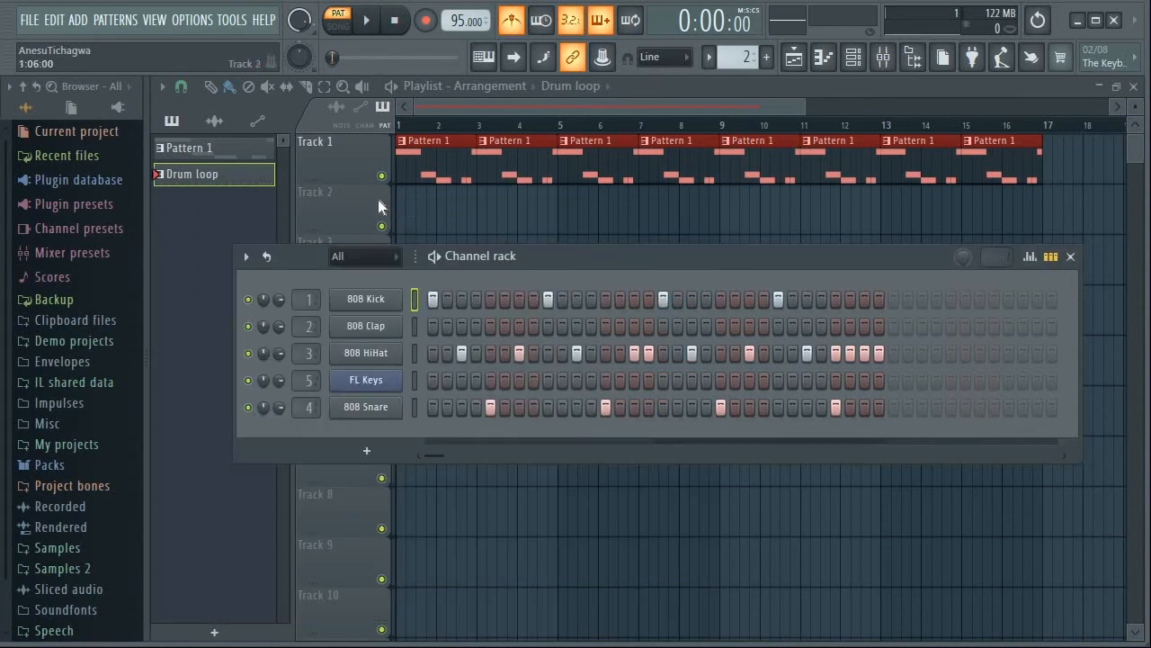
- Paint back-to-back Drum loop clips on Track 2 of the playlist from bar 1 through bar 16
key("F6")
left_click(399, 221)
left_click_drag(502, 225, 982, 229)
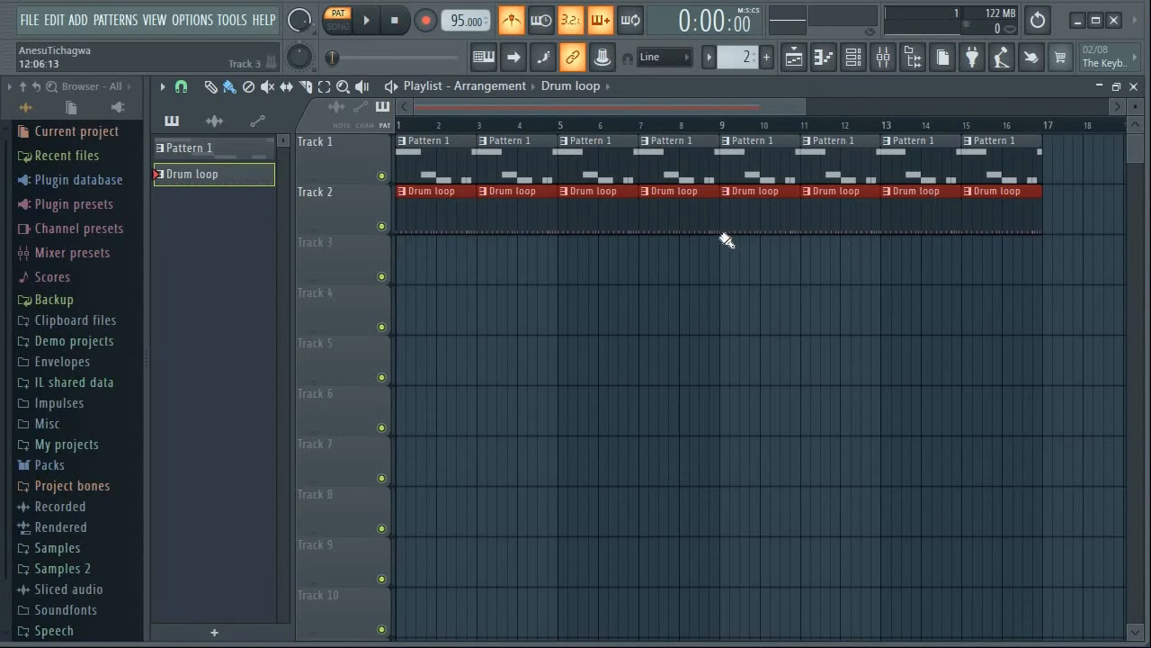
key("z")
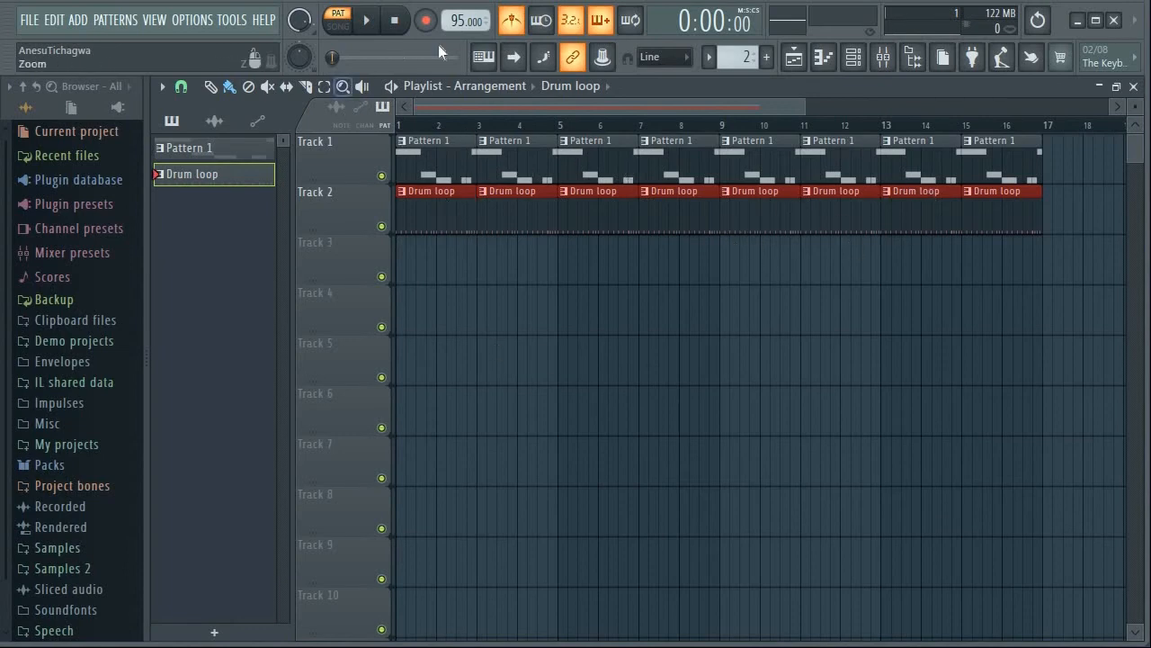
- Turn off the metronome and play the full arrangement in song mode
left_click(515, 27)
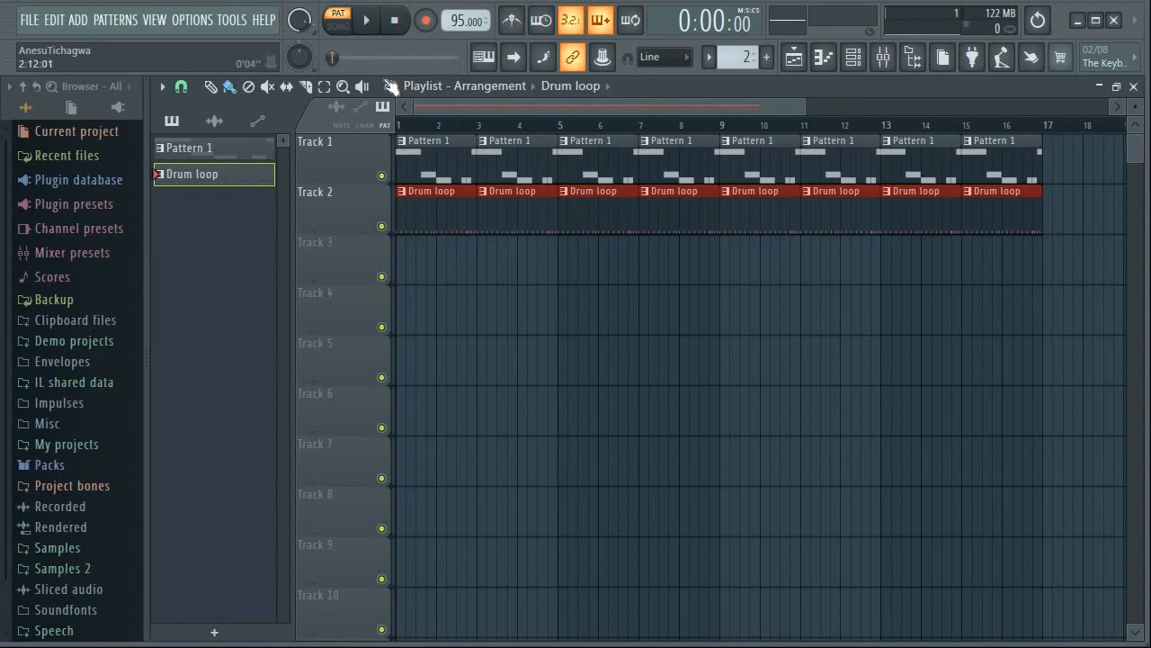
left_click(342, 26)
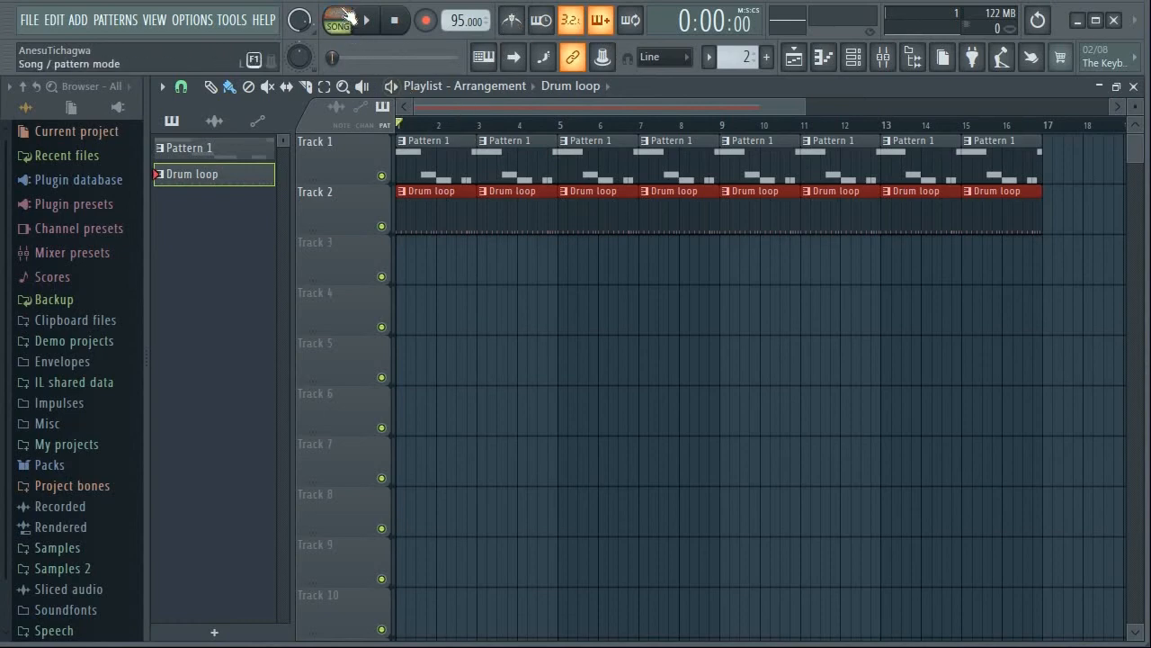
left_click(341, 24)
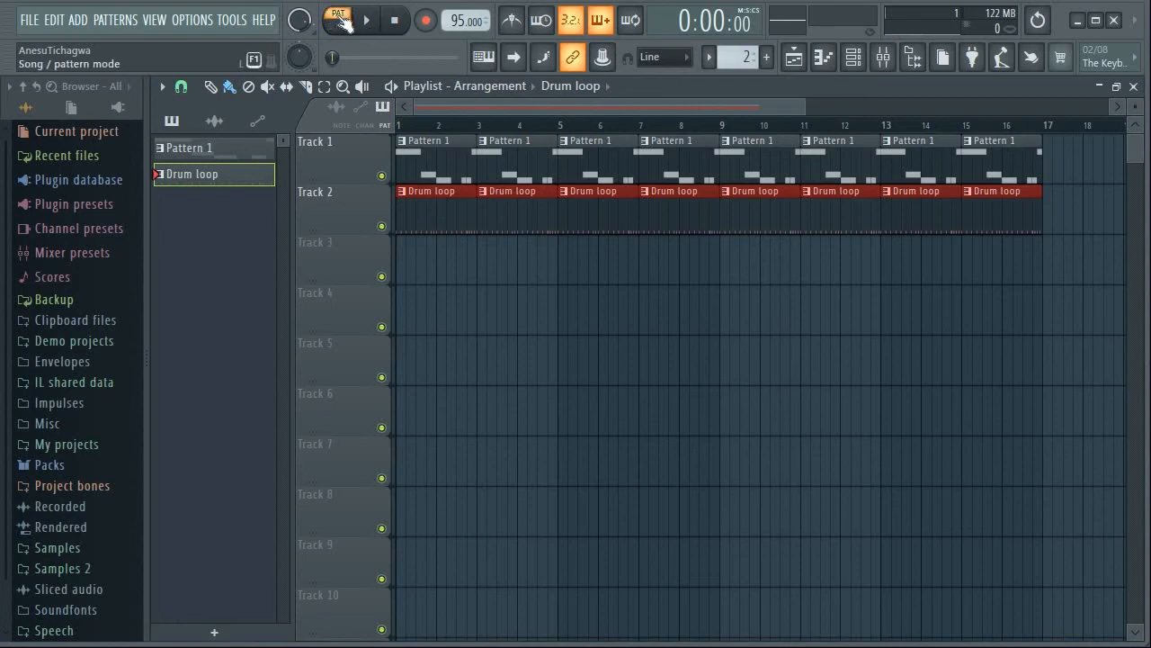
left_click(345, 27)
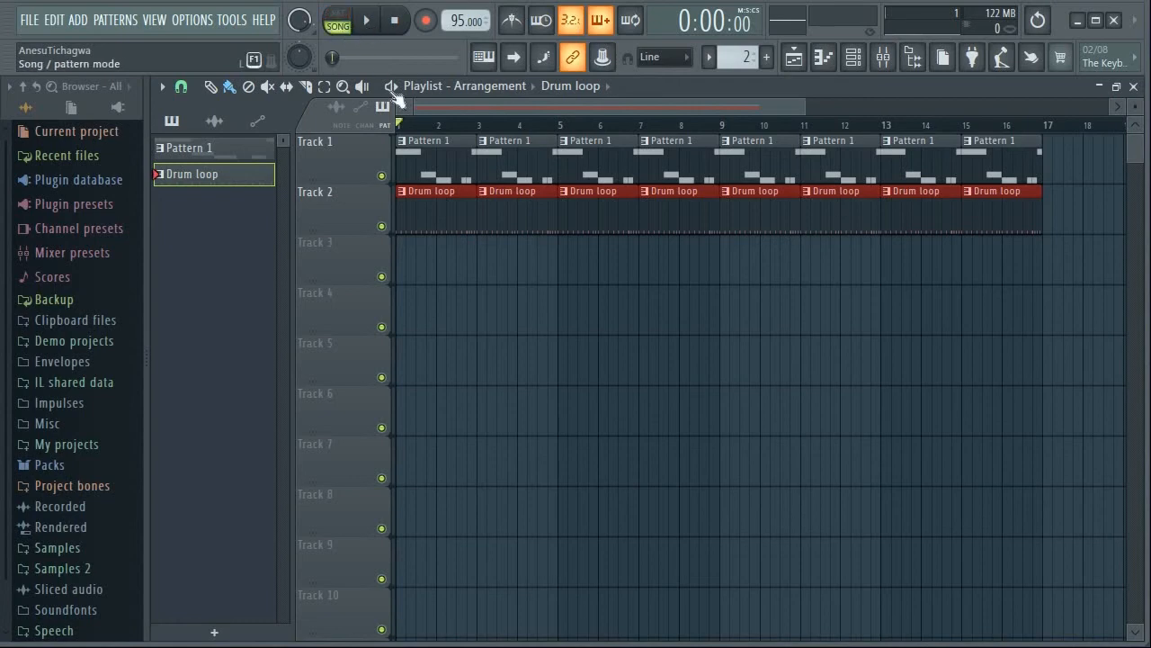
left_click(369, 23)
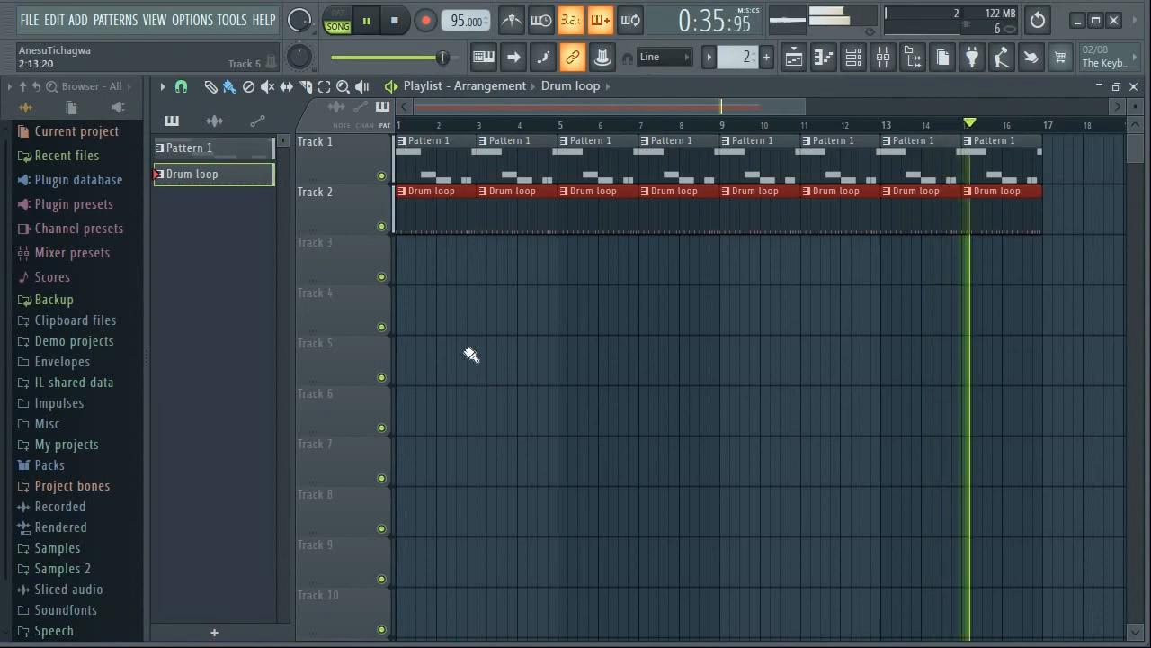
left_click(399, 19)
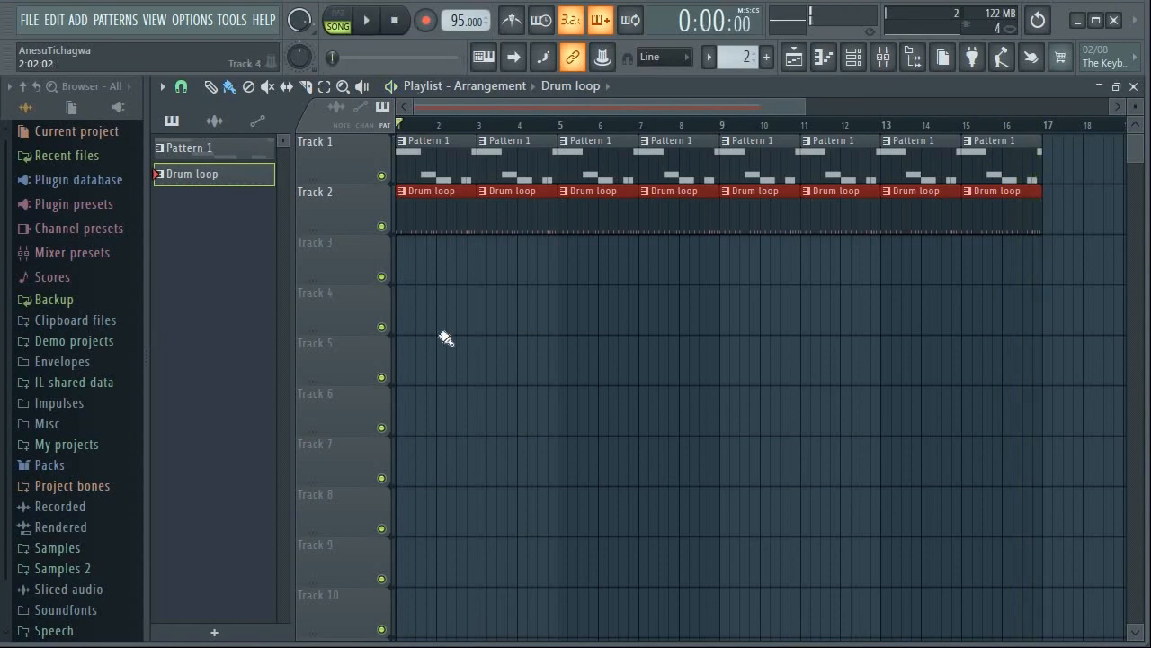
- View the FL Keys notes of Pattern 1 in the piano roll
left_click(833, 60)
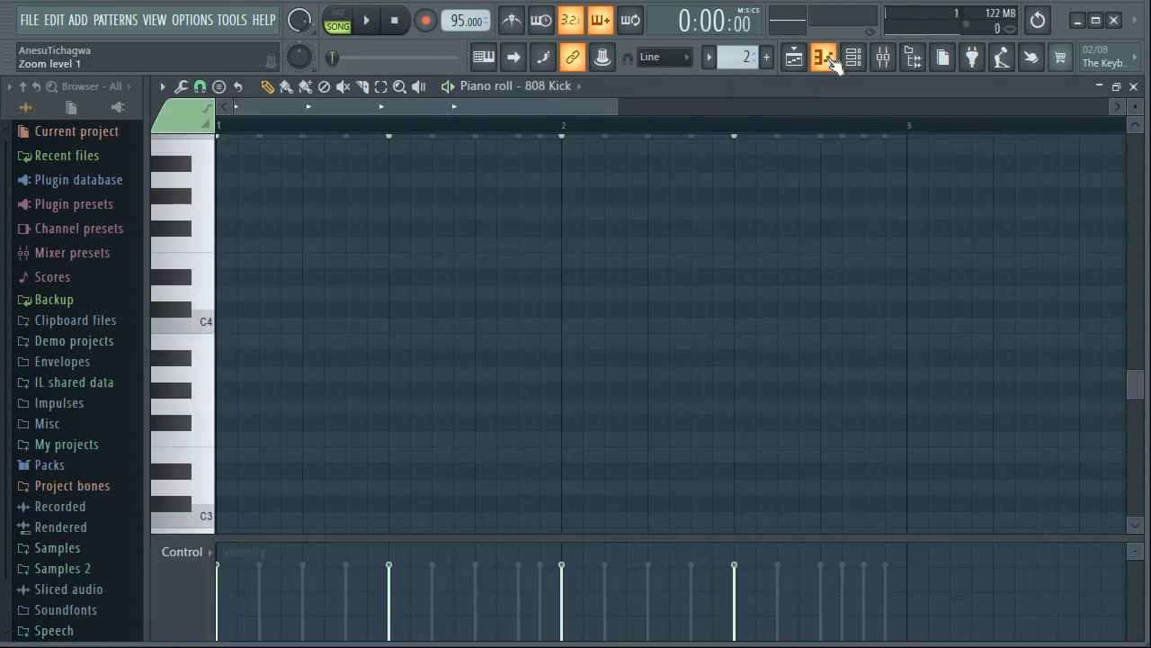
left_click(557, 88)
left_click(711, 58)
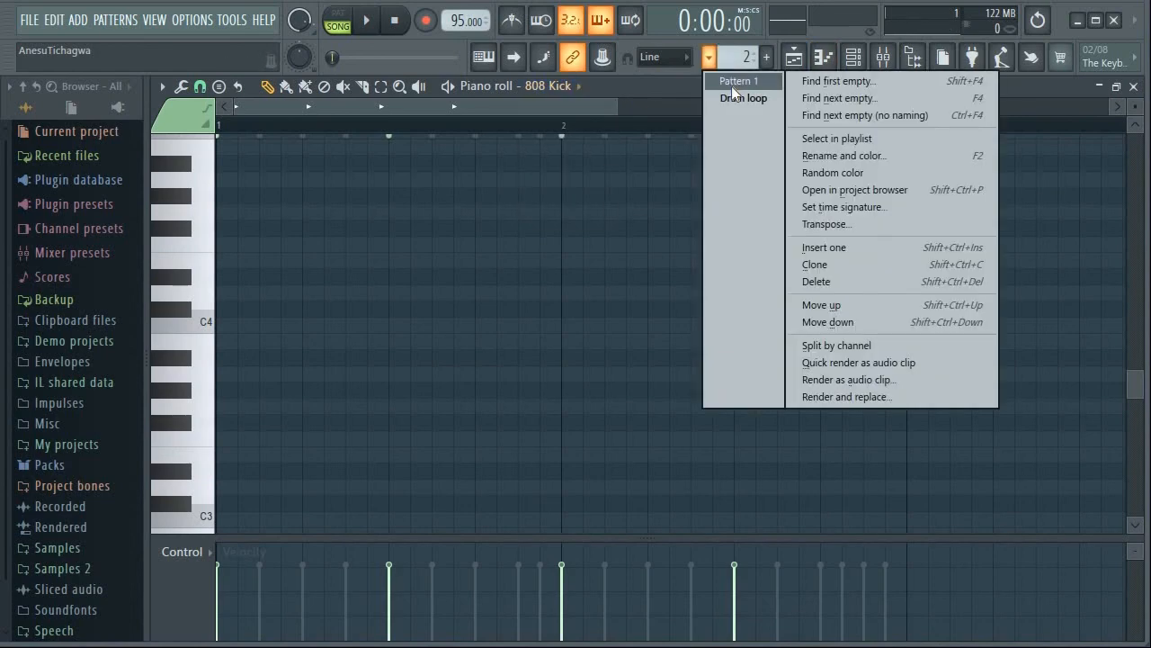
left_click(731, 85)
left_click(579, 87)
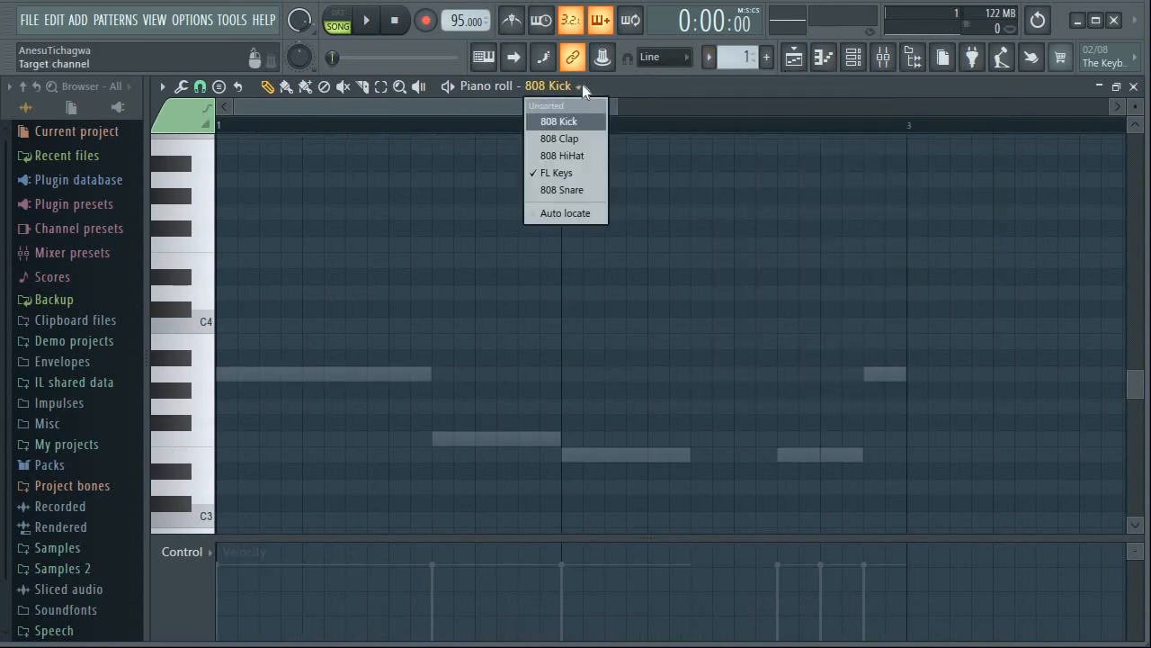
left_click(572, 178)
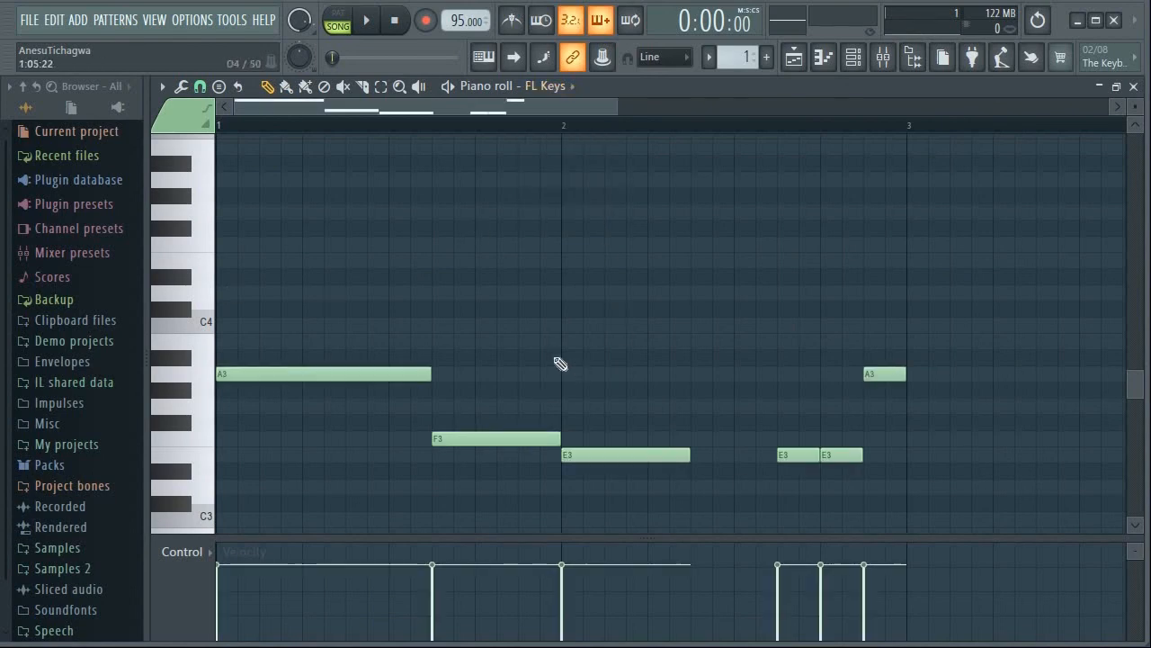
- Review the Drum loop pattern's steps in the channel rack and return to the playlist
left_click(853, 58)
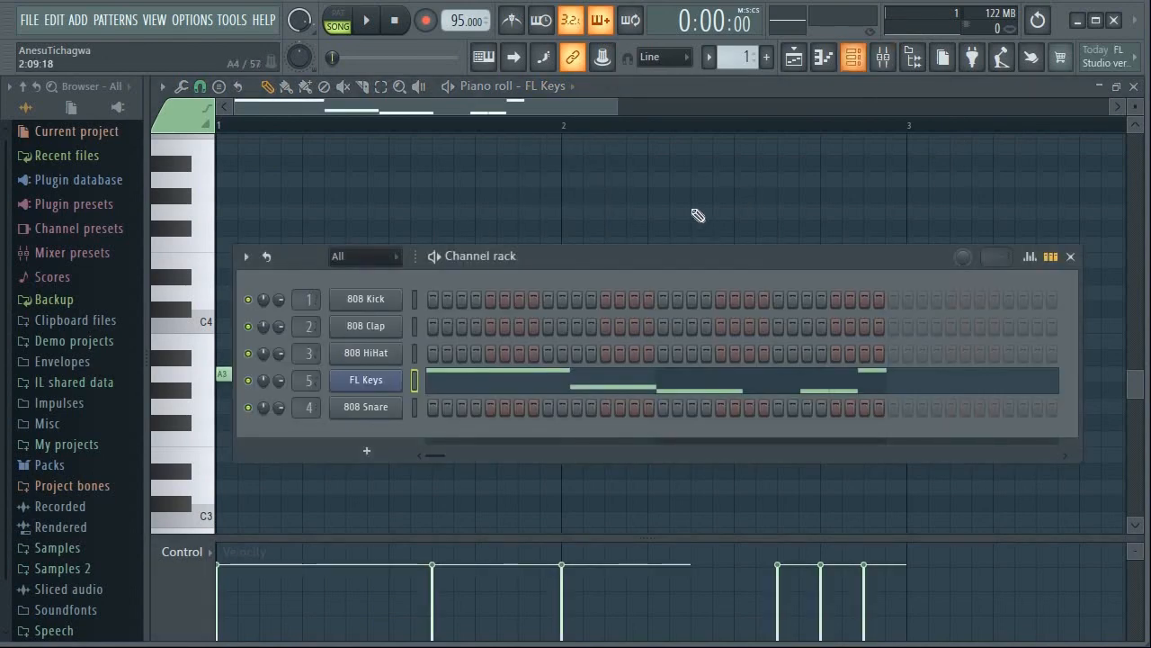
left_click(710, 54)
left_click(722, 96)
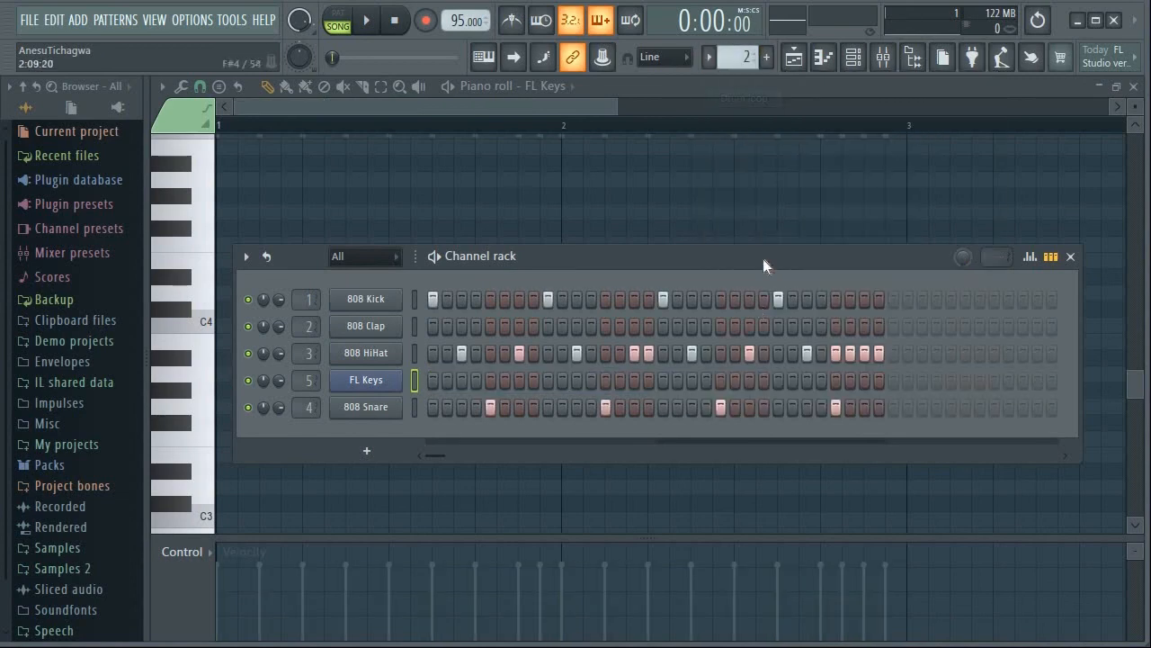
left_click(793, 59)
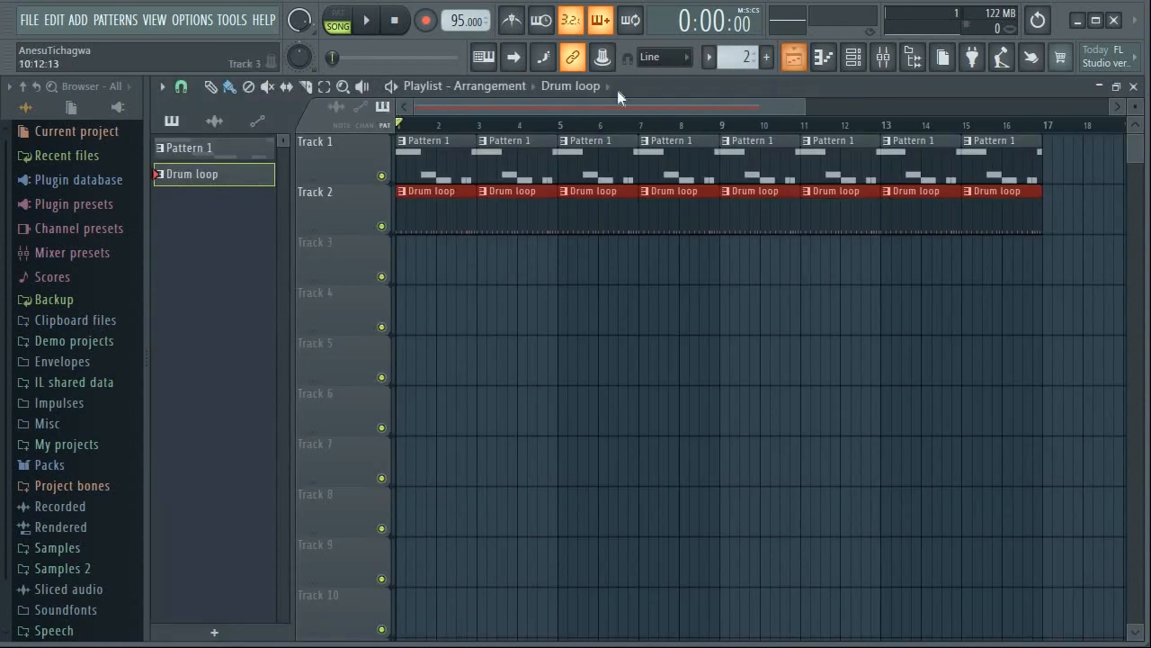